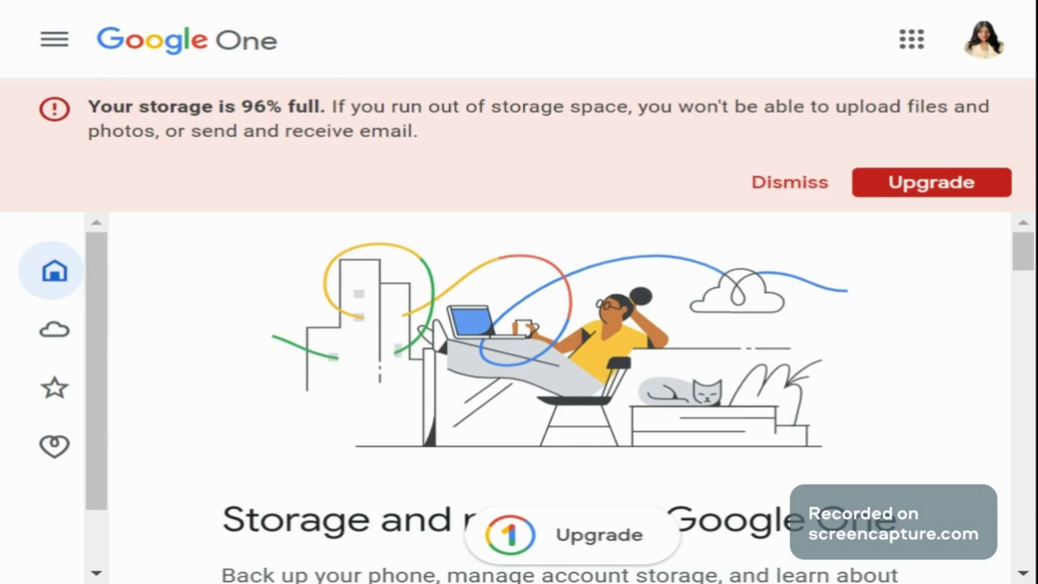
# Step: Highlight the 'Your storage is 96% full' warning and scroll to the Storage card showing 14.47 GB of 15 GB
pyautogui.moveTo(88, 106); pyautogui.dragTo(326, 107)
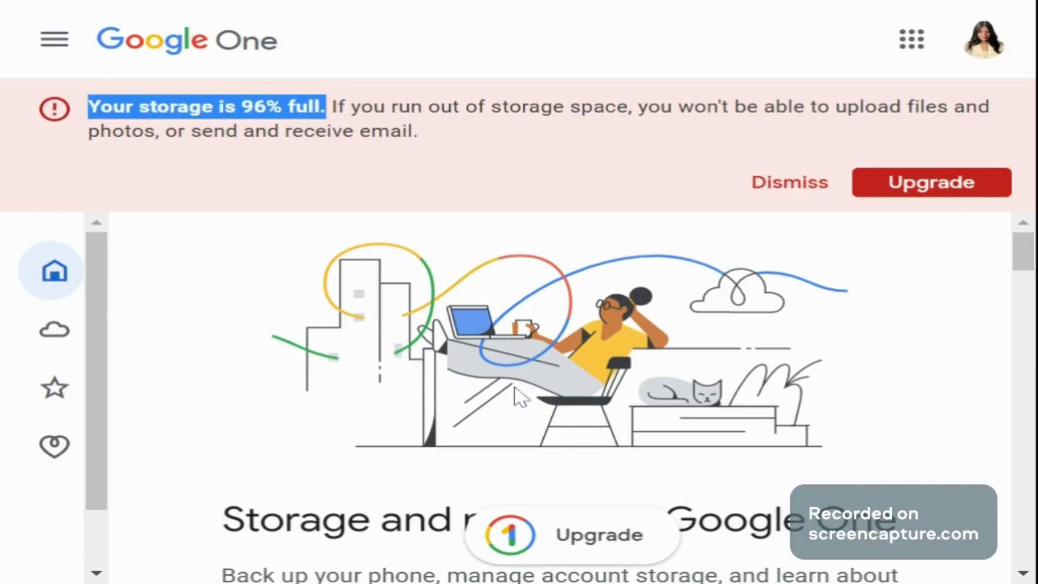
pyautogui.scroll(-5, 519, 398)
pyautogui.scroll(-1, 308, 400)
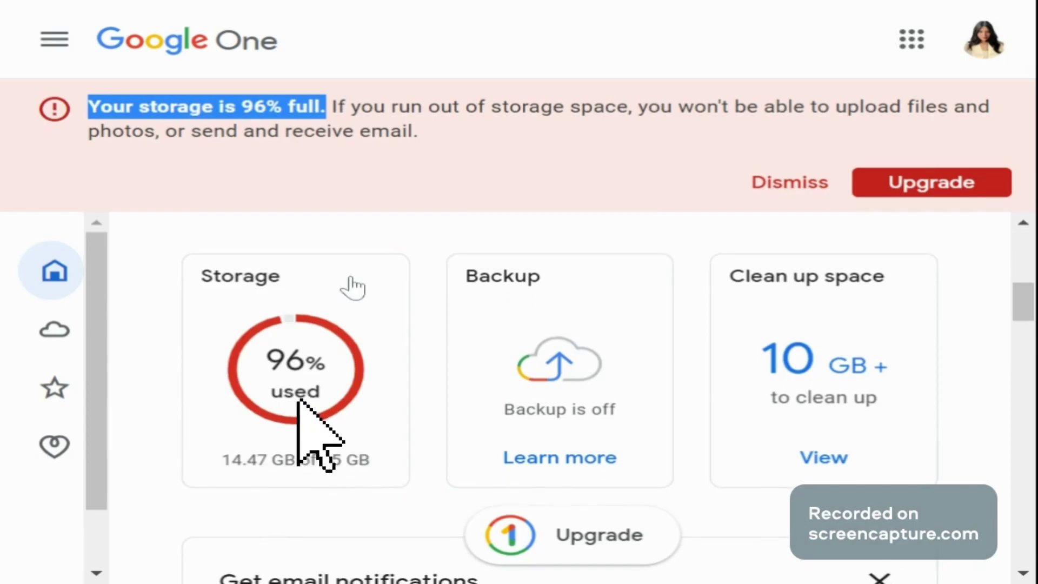
pyautogui.click(854, 155)
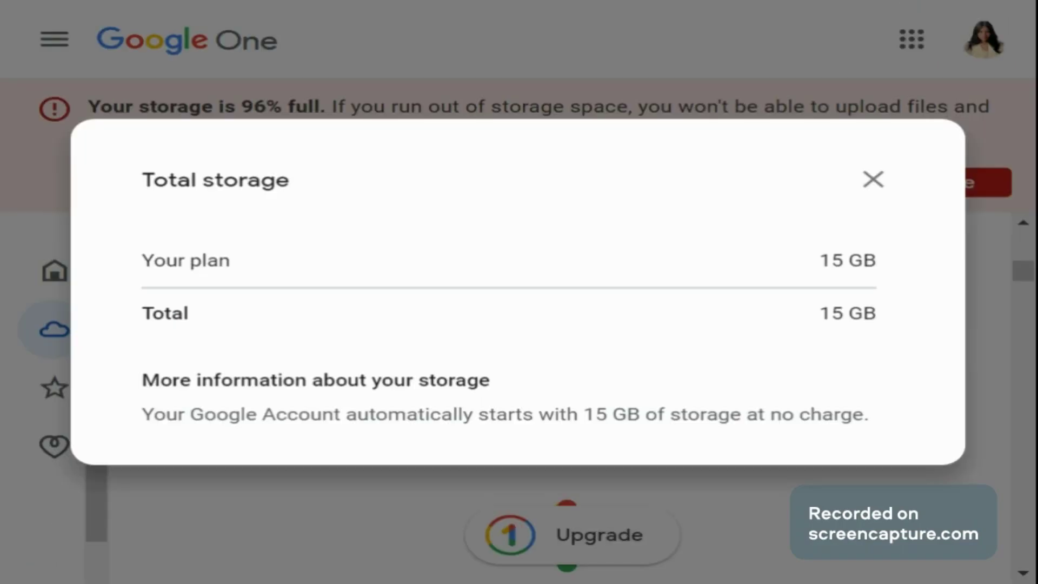
pyautogui.click(872, 180)
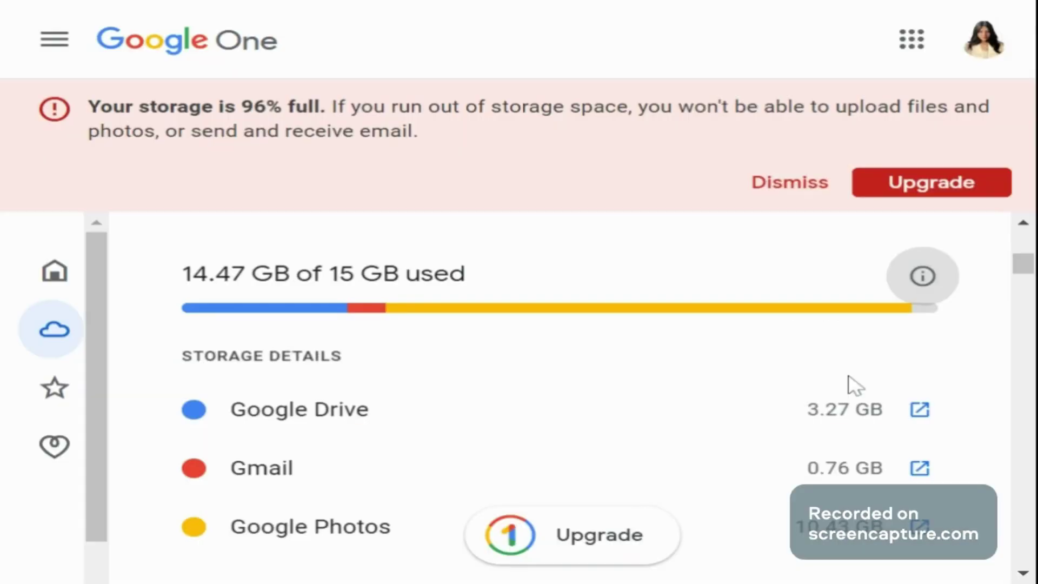
pyautogui.scroll(-2, 843, 392)
pyautogui.scroll(2, 842, 398)
# Step: Return to the overview and open clean-up suggestions listing Trash and Spam items (110.5 MB, 12.4 MB, 2.1 GB)
pyautogui.hotkey('alt', 'Left')
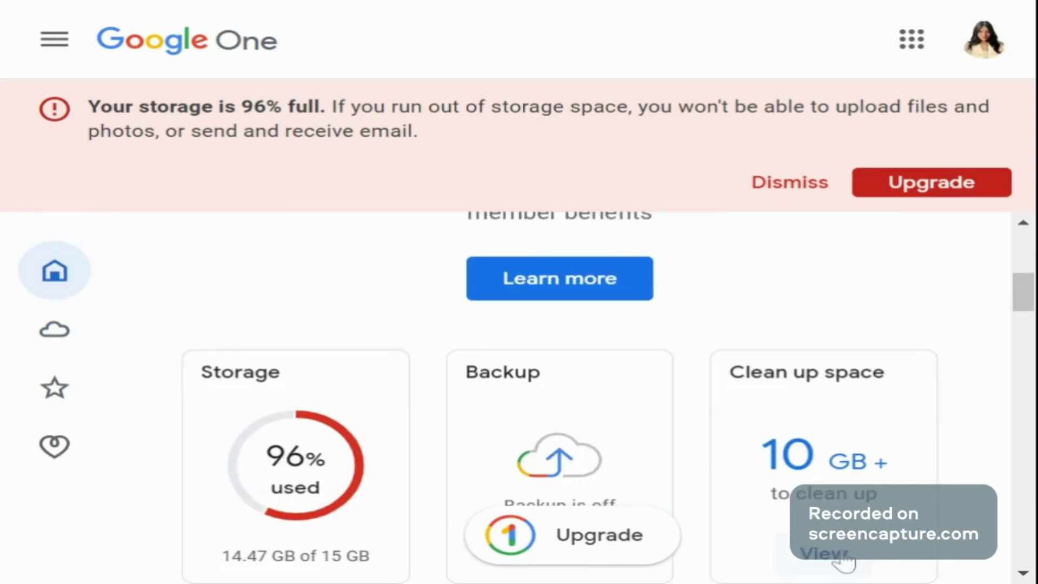
pyautogui.click(839, 556)
pyautogui.scroll(-5, 648, 385)
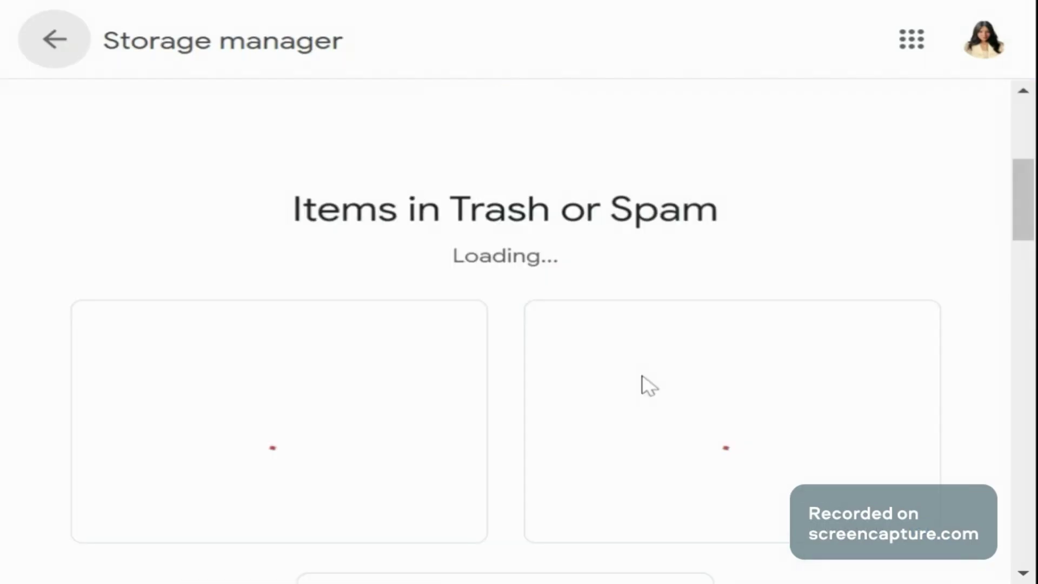
pyautogui.scroll(-2, 643, 377)
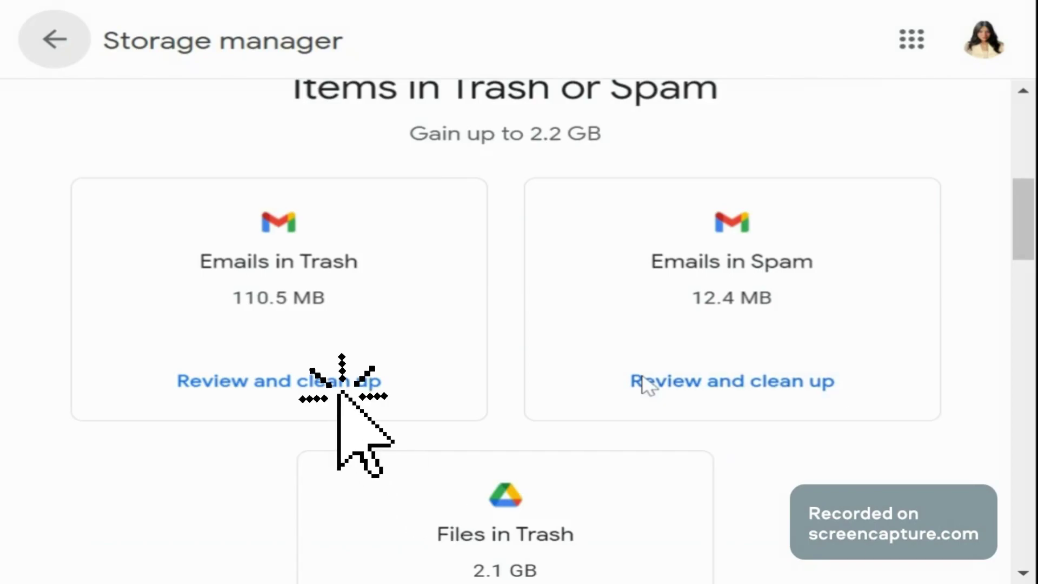
pyautogui.scroll(-2, 643, 384)
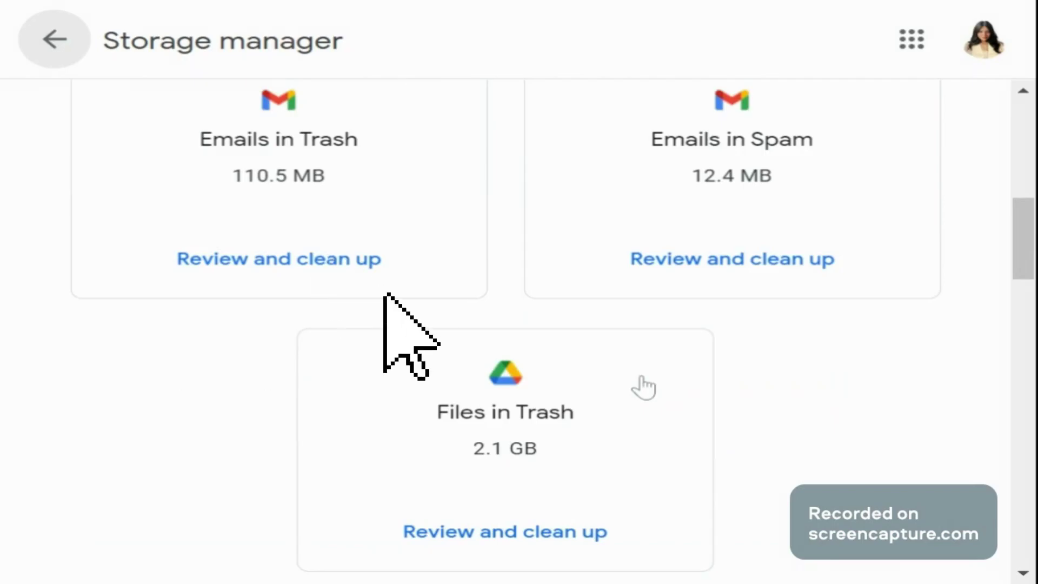
# Step: Permanently delete all 616 trashed emails, freeing 110.5 MB
pyautogui.click(277, 275)
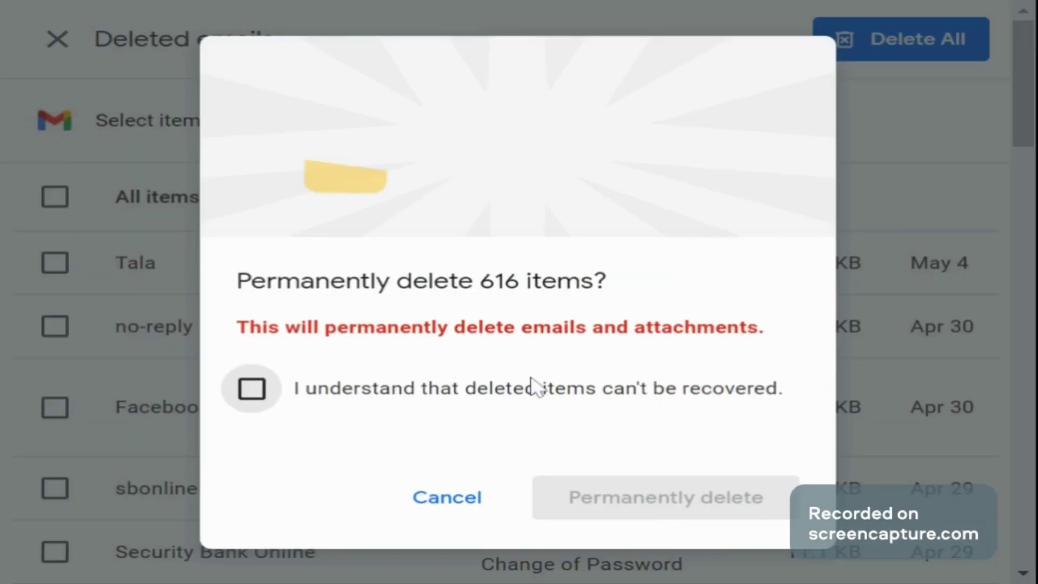
pyautogui.click(252, 390)
pyautogui.click(705, 503)
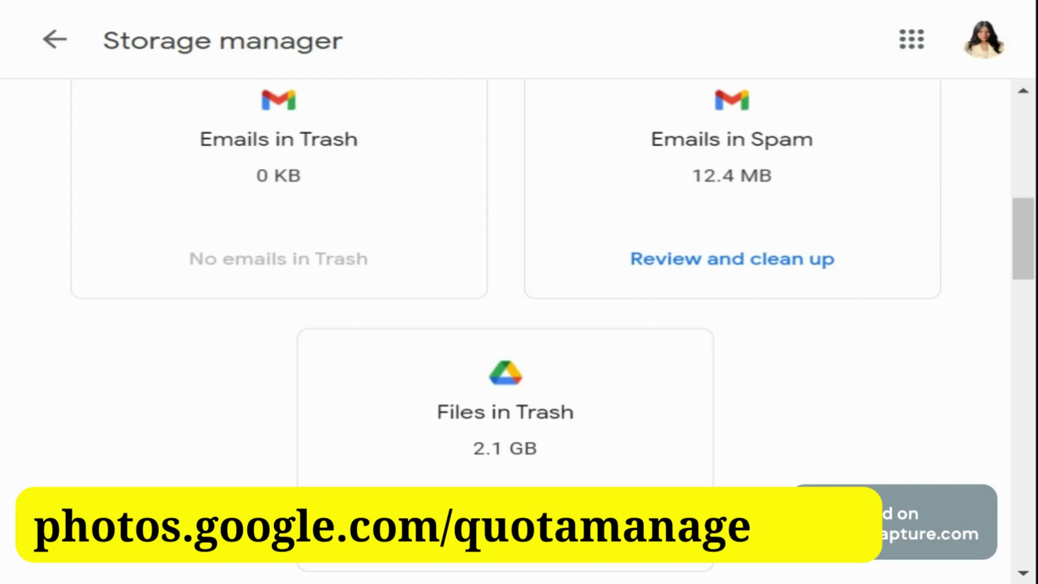
# Step: Scroll through the Large items list worth up to 9.7 GB and highlight its heading
pyautogui.scroll(3, 633, 332)
pyautogui.scroll(5, 634, 325)
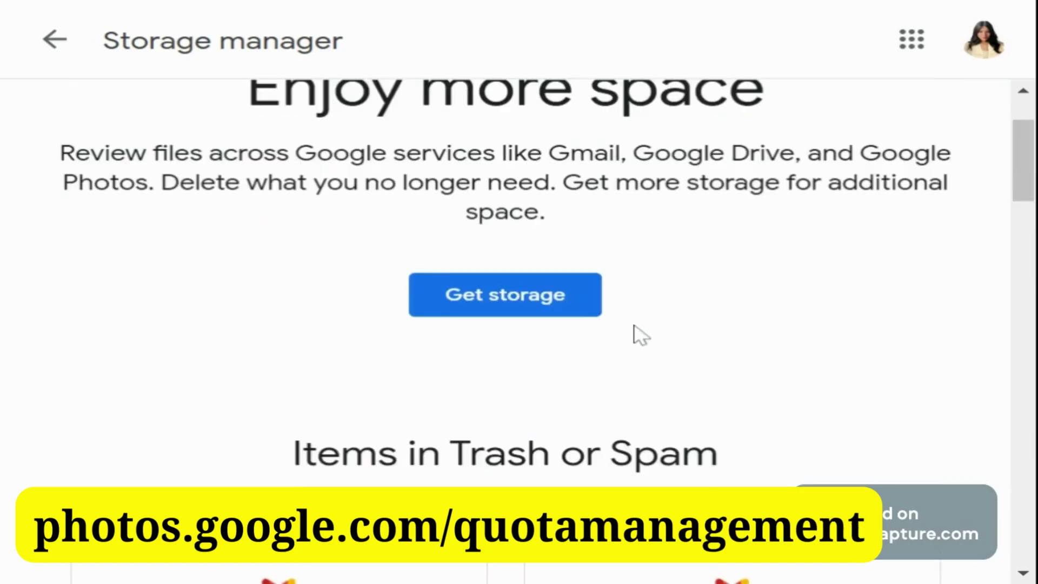
pyautogui.scroll(-10, 641, 334)
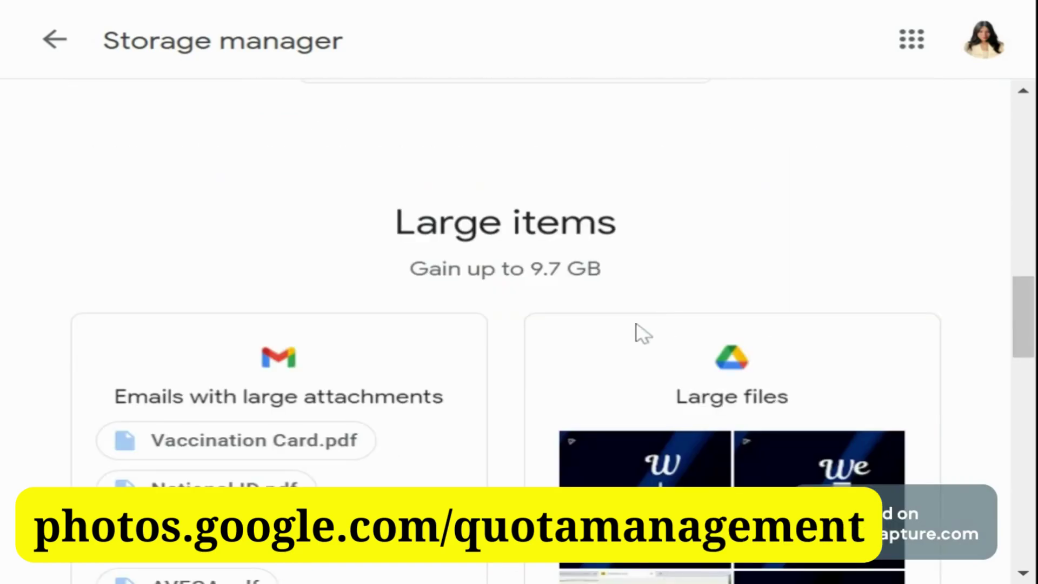
pyautogui.scroll(-4, 642, 334)
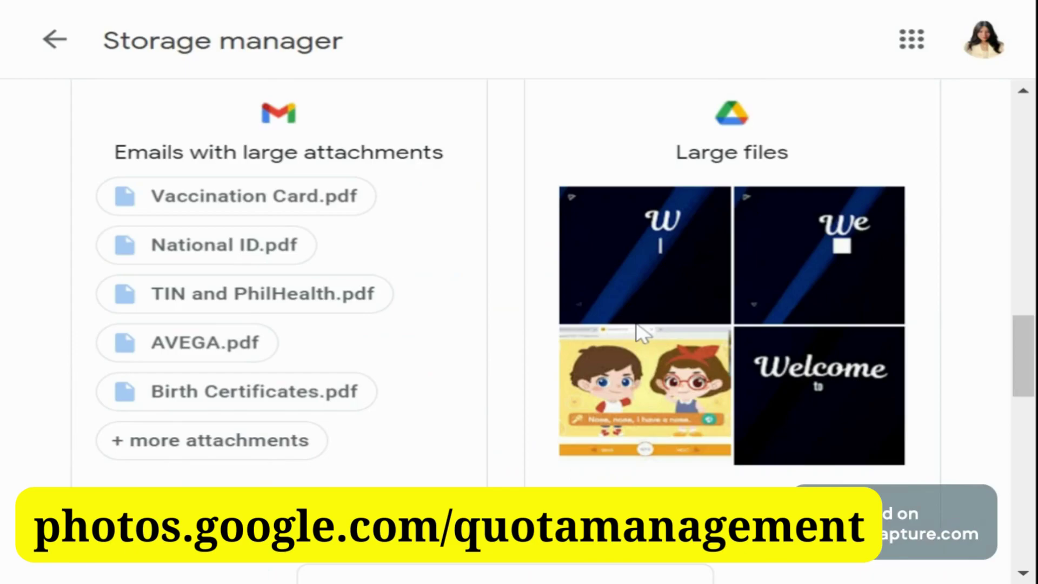
pyautogui.scroll(4, 641, 334)
pyautogui.scroll(10, 642, 334)
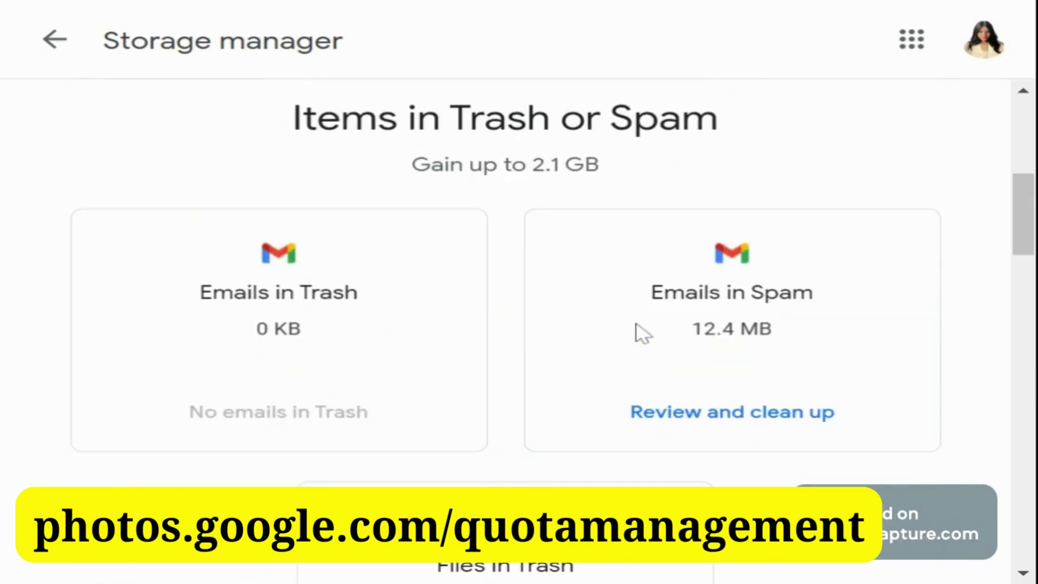
pyautogui.scroll(-3, 642, 334)
pyautogui.scroll(-8, 642, 334)
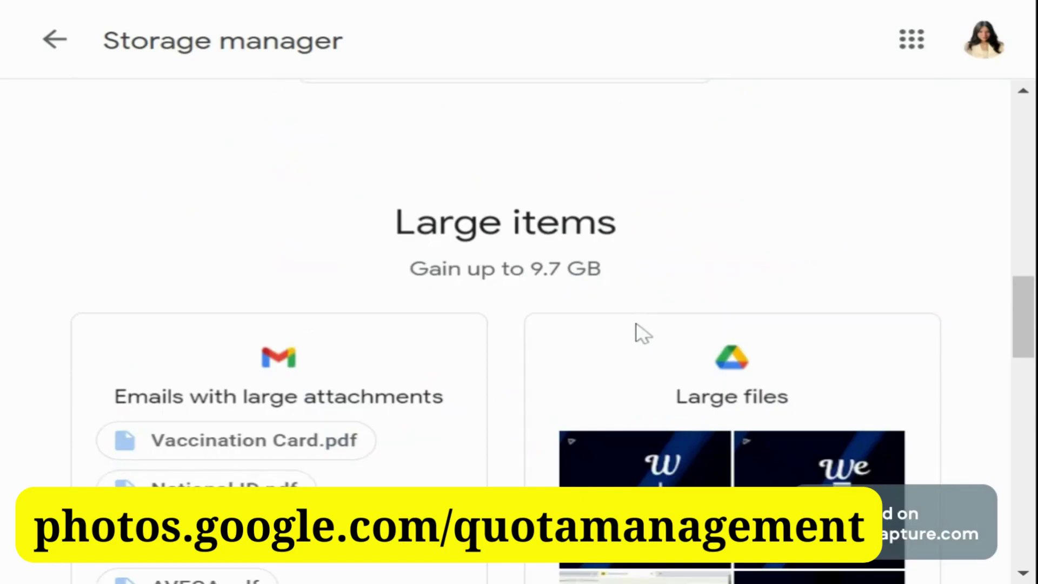
pyautogui.scroll(-3, 642, 333)
pyautogui.scroll(-2, 638, 327)
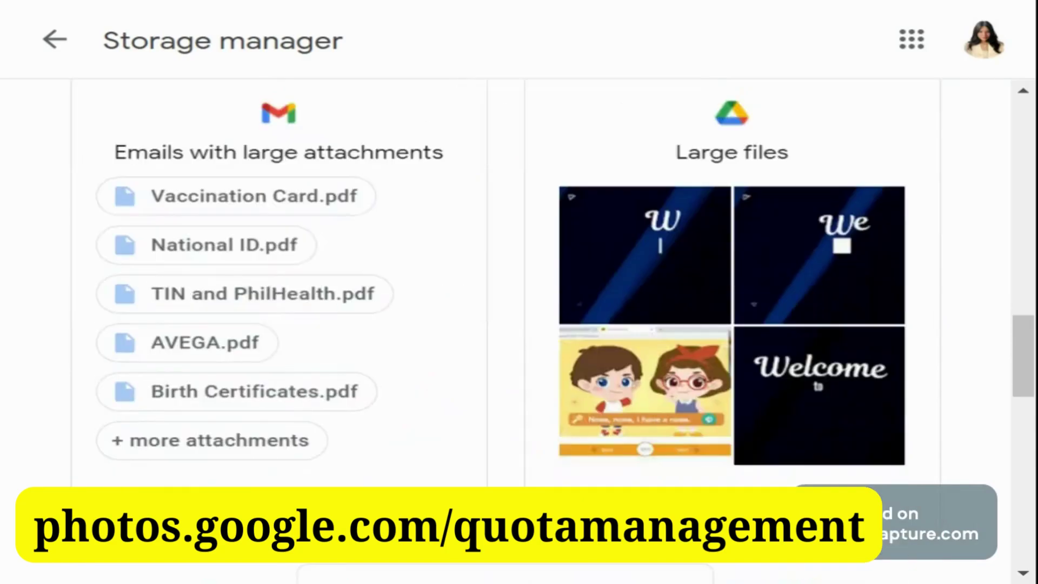
pyautogui.scroll(-2, 638, 327)
pyautogui.scroll(2, 642, 332)
pyautogui.scroll(4, 642, 333)
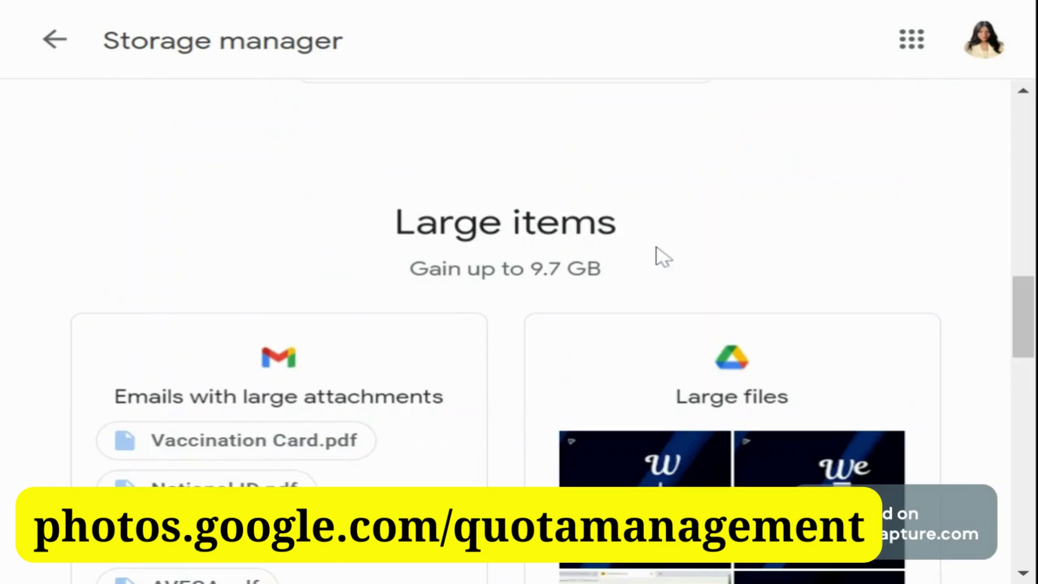
pyautogui.tripleClick(444, 247)
pyautogui.scroll(-4, 452, 261)
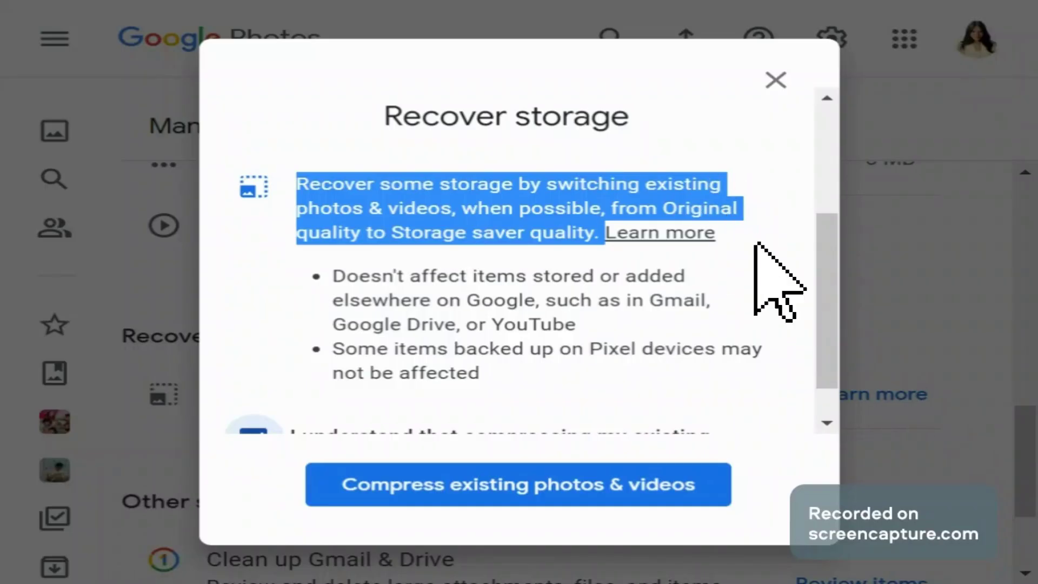
# Step: Tick the acknowledgement, start compressing existing photos, and set photo quality to Storage saver
pyautogui.click(714, 207)
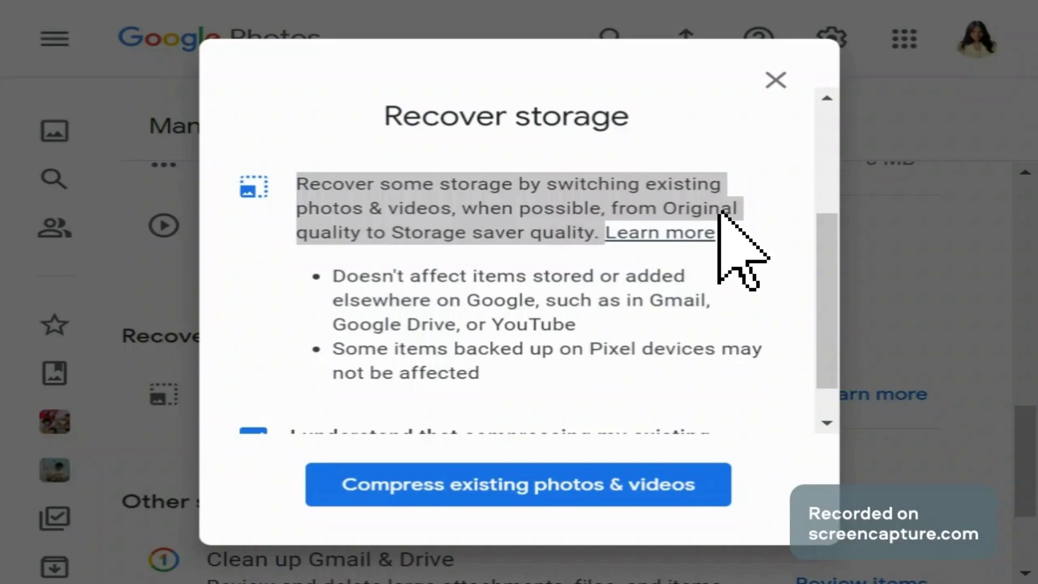
pyautogui.click(716, 206)
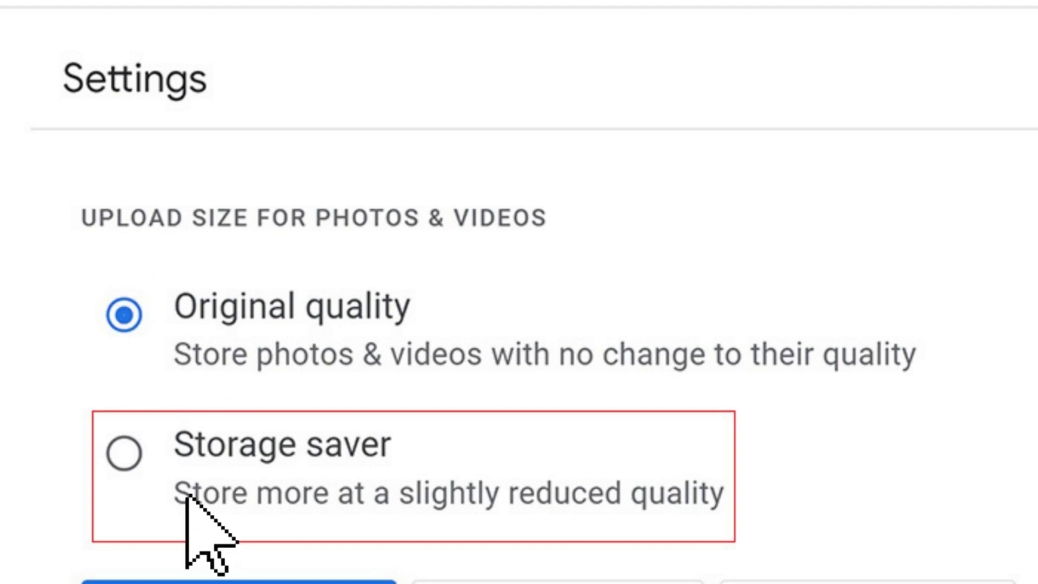
pyautogui.click(123, 442)
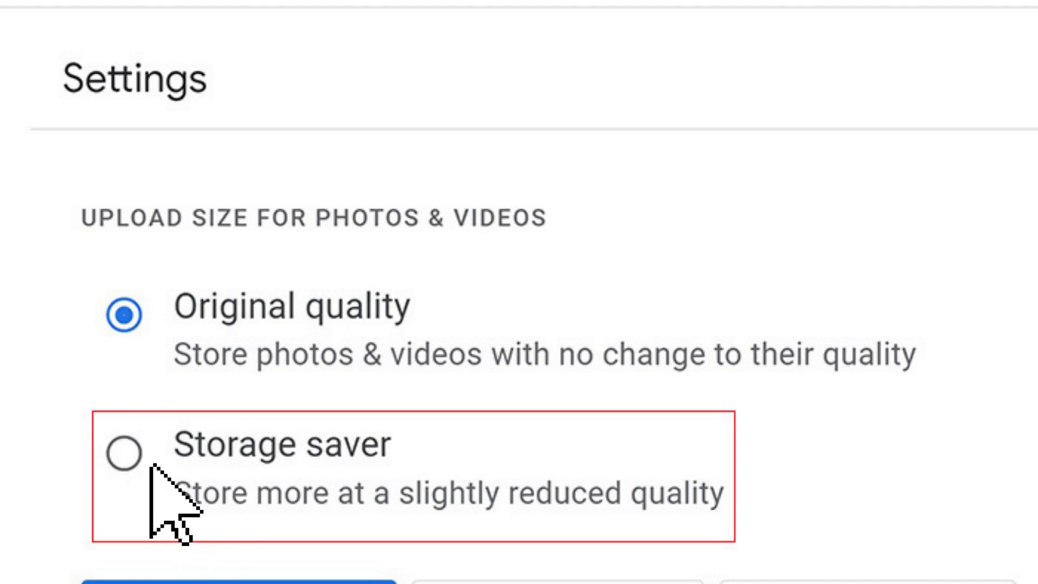
pyautogui.click(121, 432)
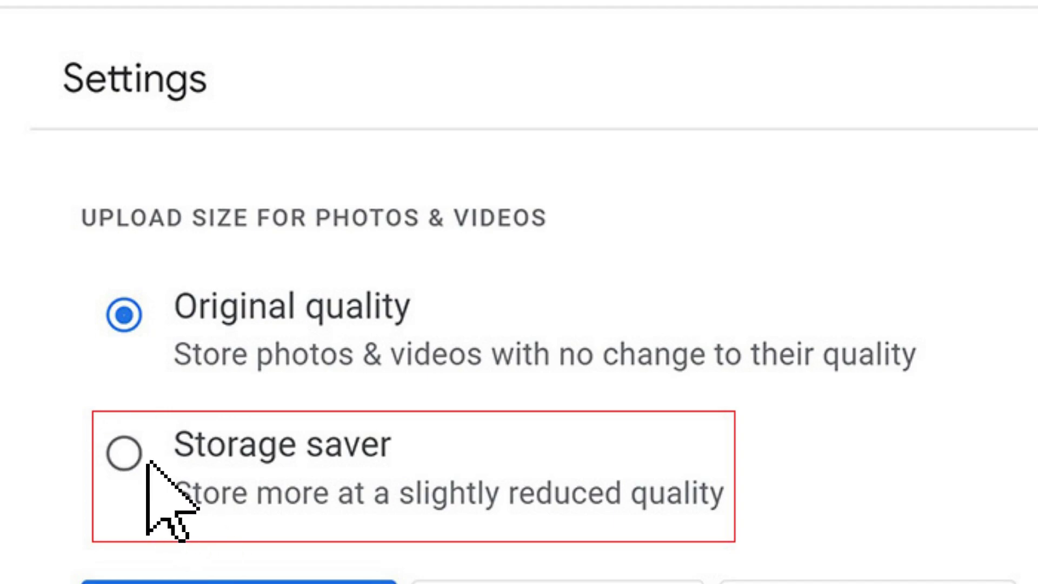
pyautogui.click(121, 433)
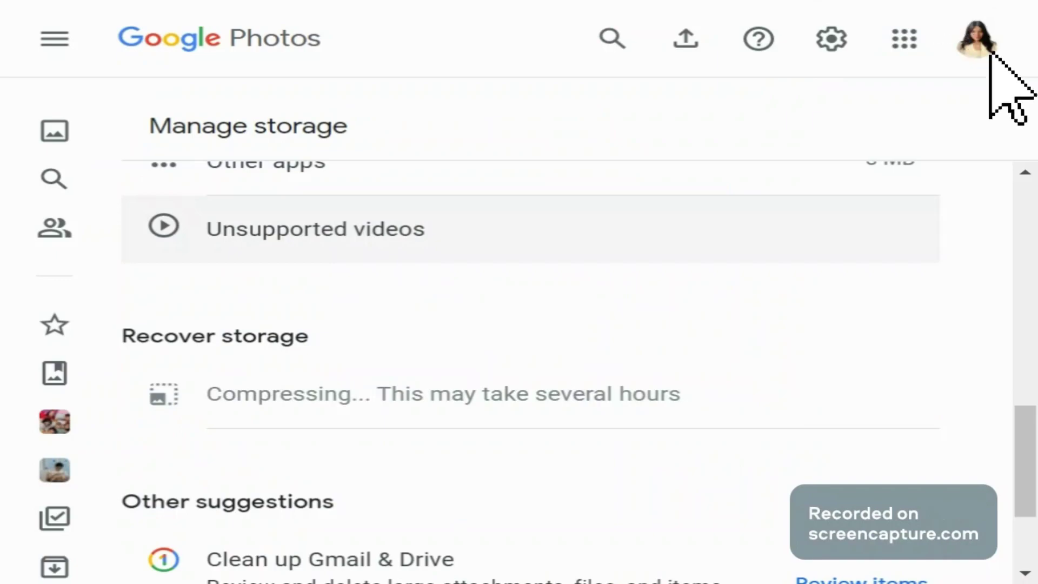
# Step: Open Google Photos settings and reopen the Recover storage dialog for Original-to-Storage saver conversion
pyautogui.click(974, 35)
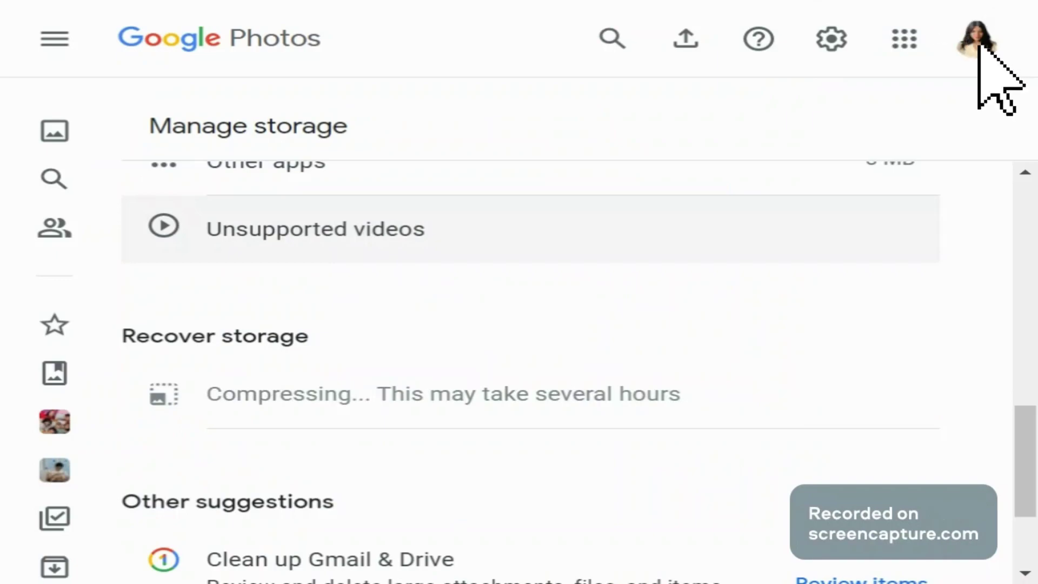
pyautogui.click(833, 36)
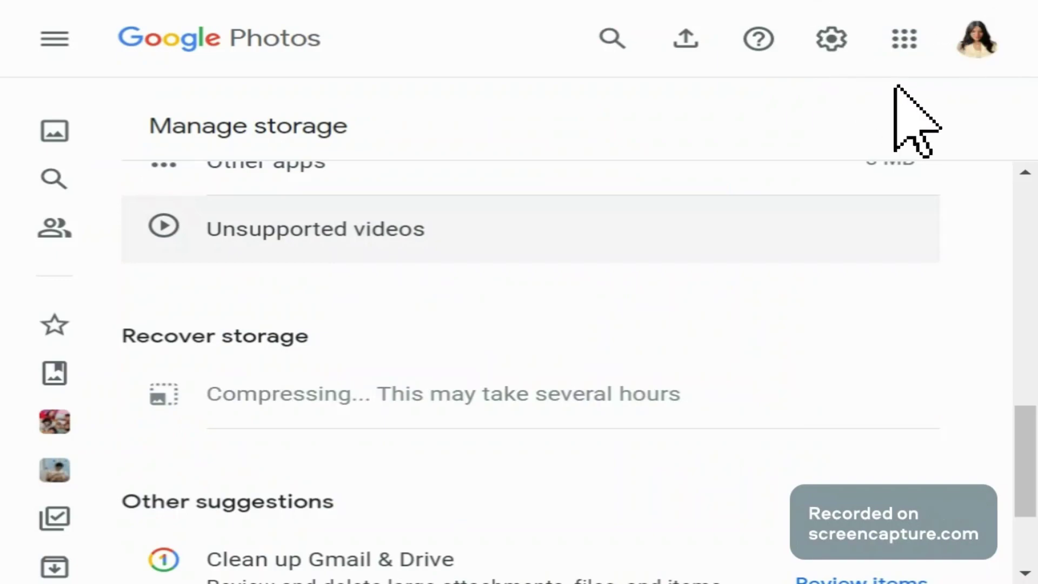
pyautogui.click(835, 36)
pyautogui.click(834, 36)
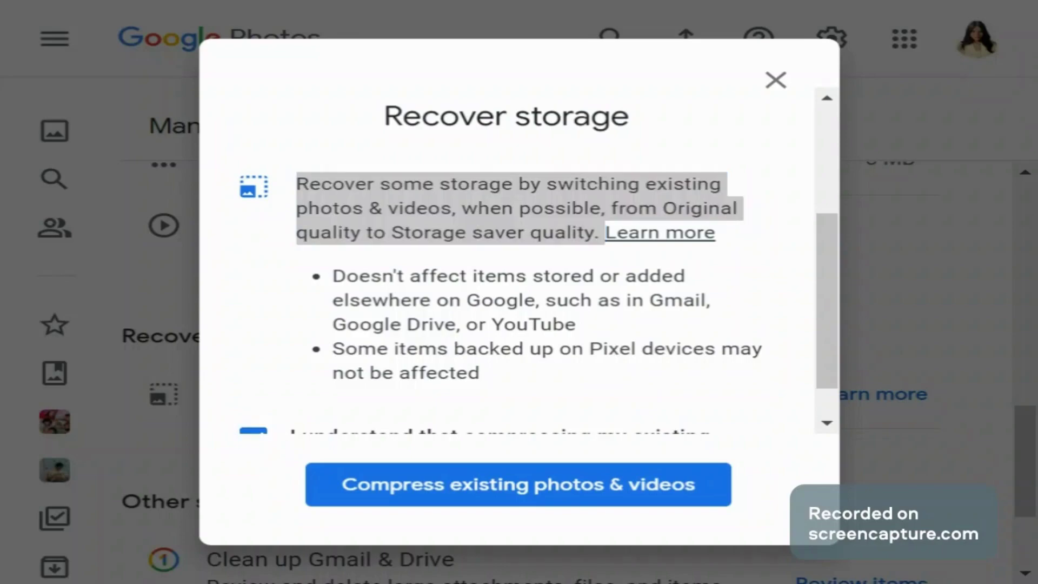
# Step: Confirm compressing existing photos and videos from Original to Storage saver quality
pyautogui.click(660, 478)
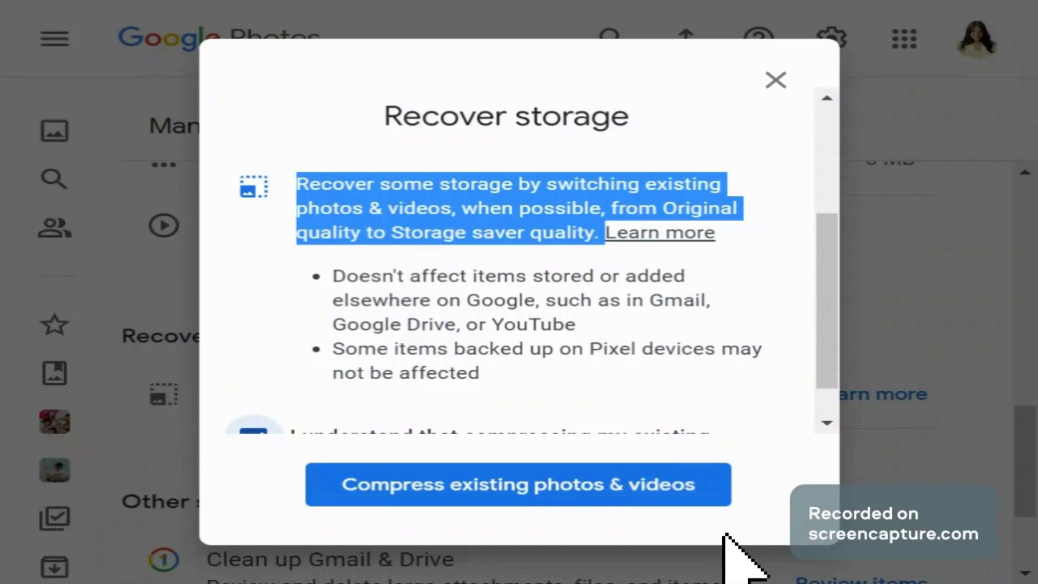
pyautogui.click(659, 478)
pyautogui.click(660, 475)
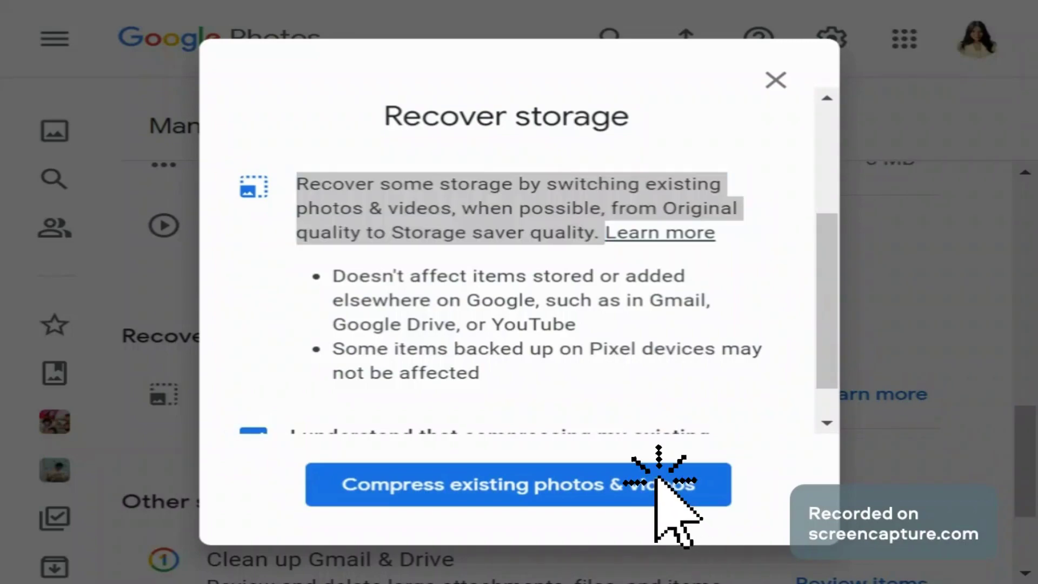
pyautogui.click(725, 563)
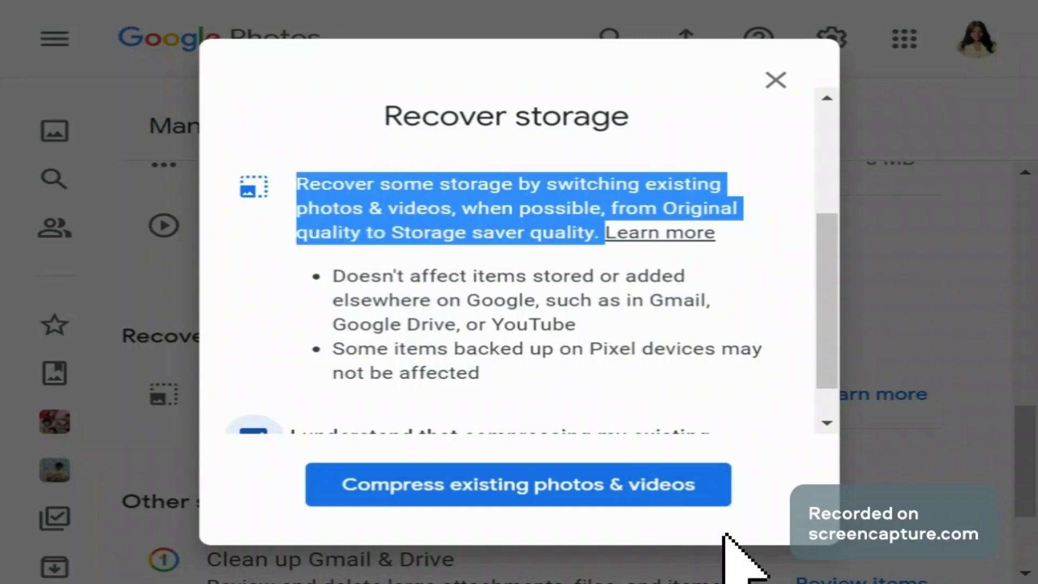
pyautogui.click(662, 482)
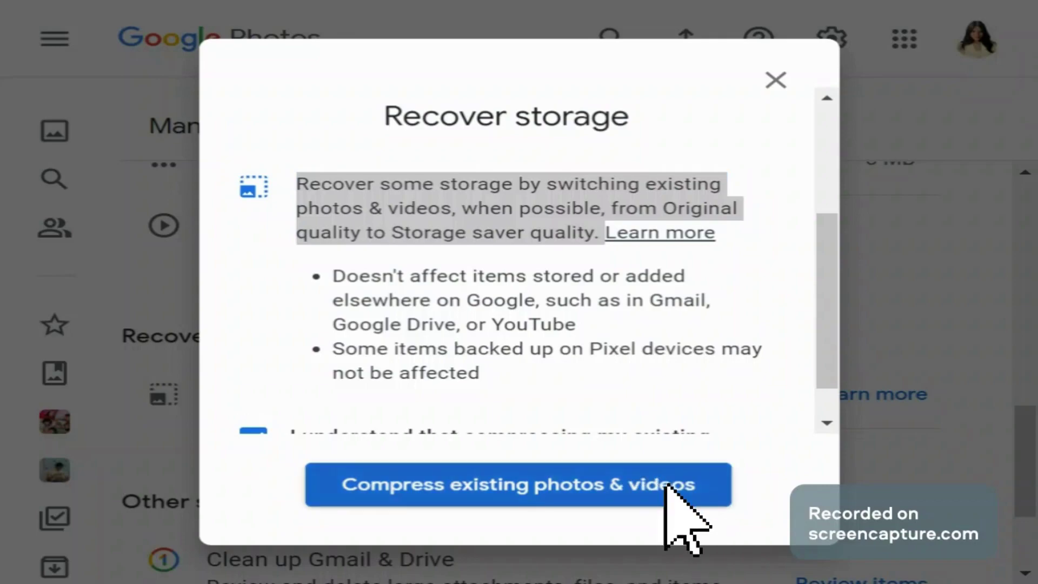
pyautogui.click(725, 536)
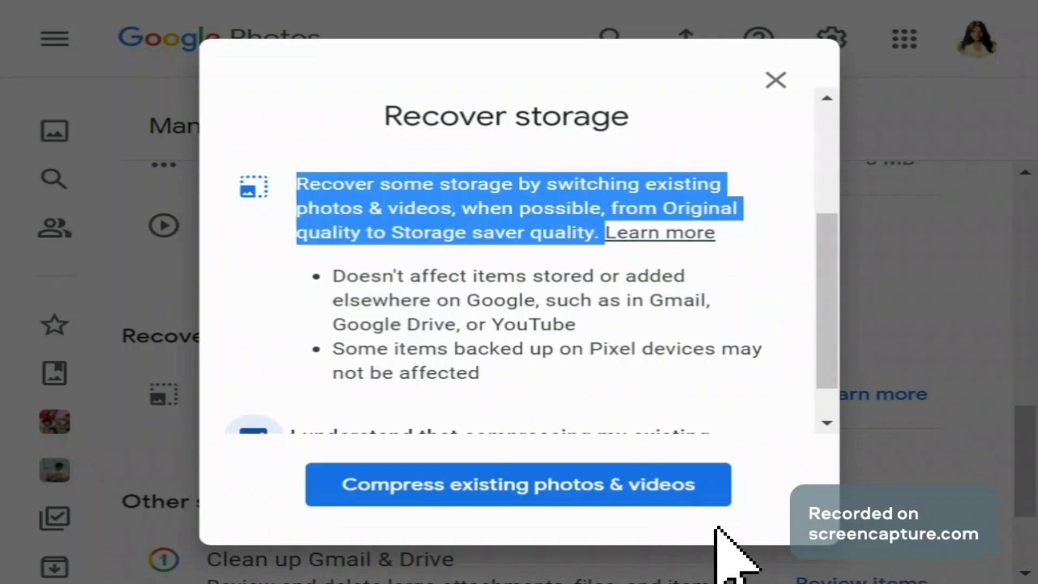
pyautogui.click(670, 492)
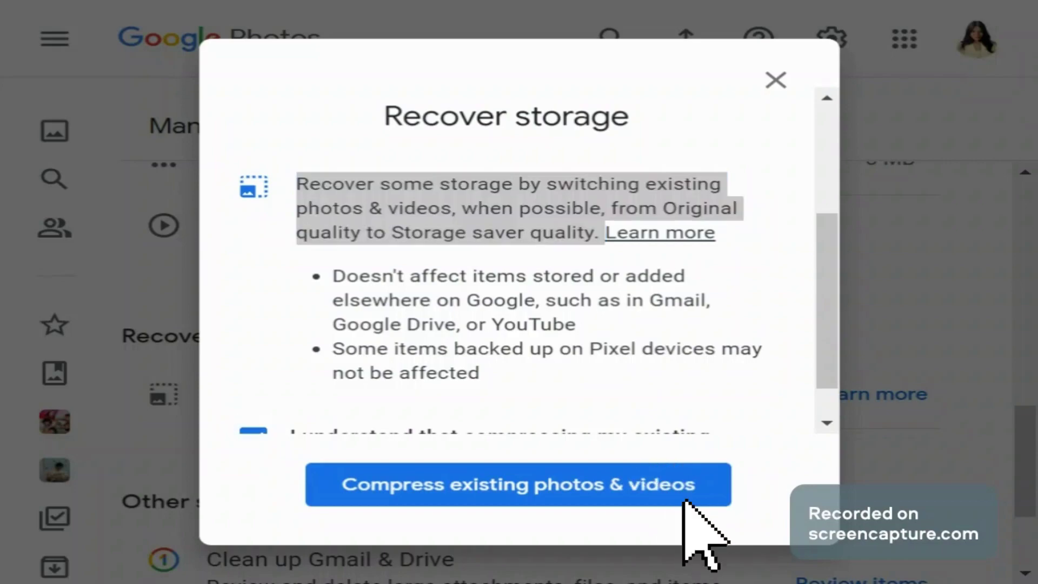
pyautogui.click(662, 481)
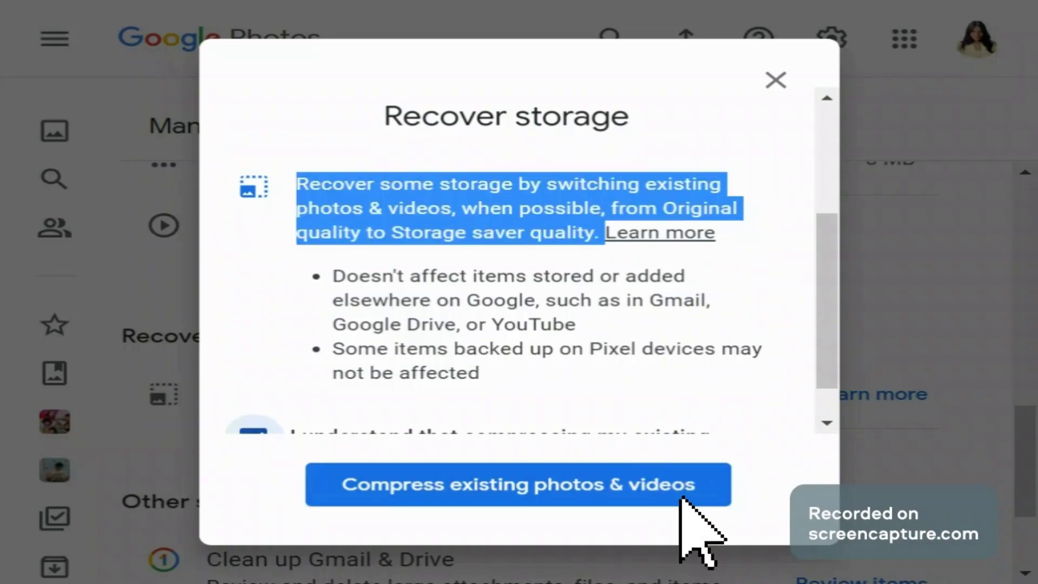
pyautogui.click(661, 477)
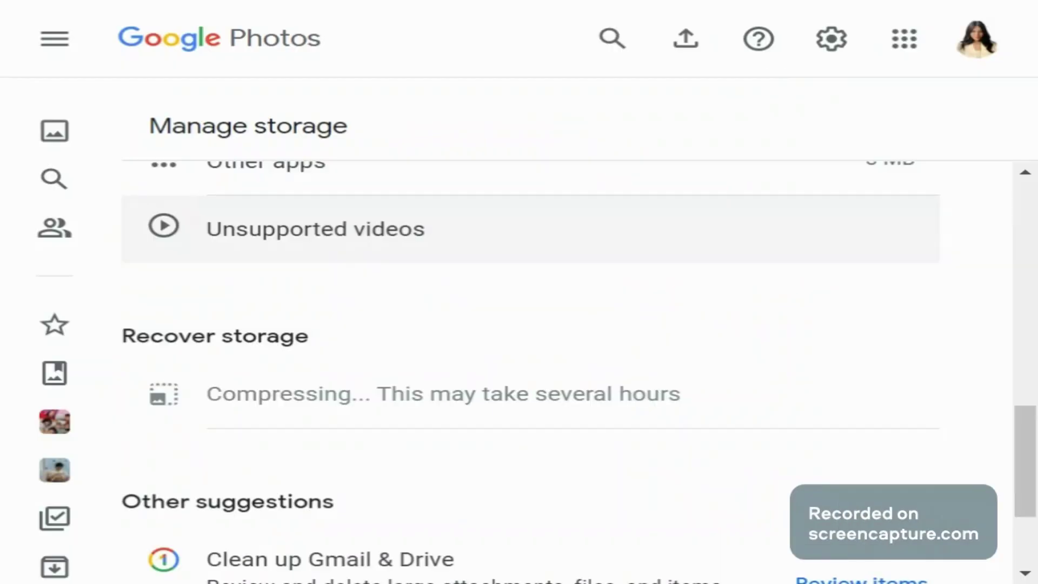
# Step: Check the Compressing status on Manage storage, then go to the Google sign-in page
pyautogui.scroll(5, 366, 302)
pyautogui.scroll(6, 366, 301)
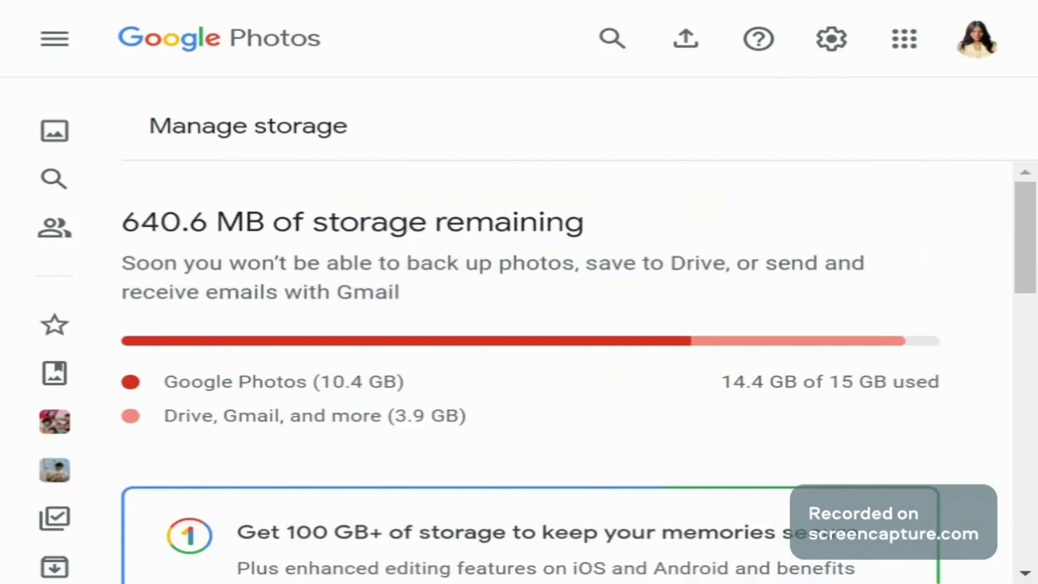
pyautogui.scroll(-10, 356, 313)
pyautogui.scroll(-2, 368, 319)
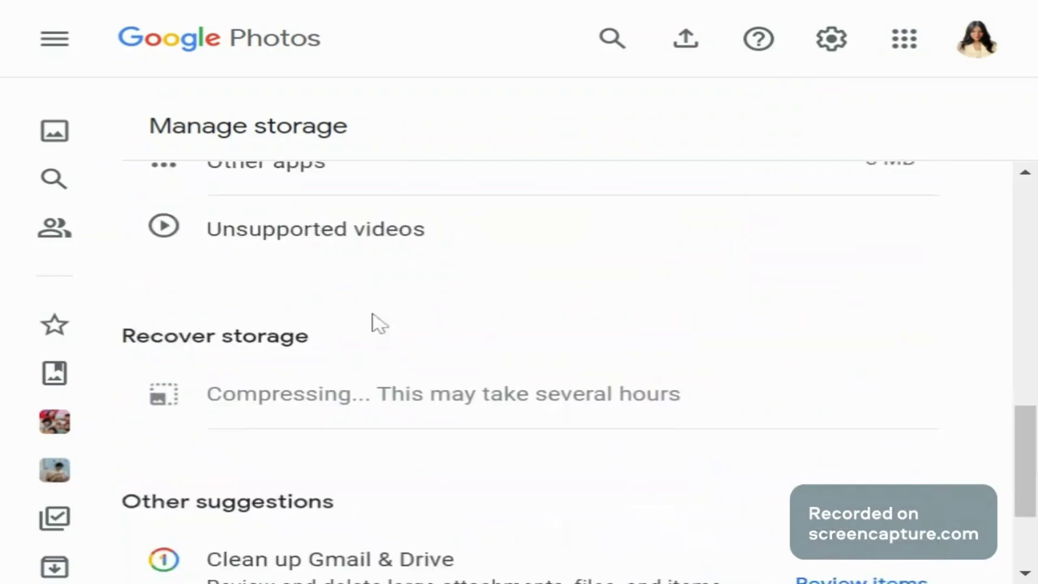
pyautogui.scroll(-2, 706, 422)
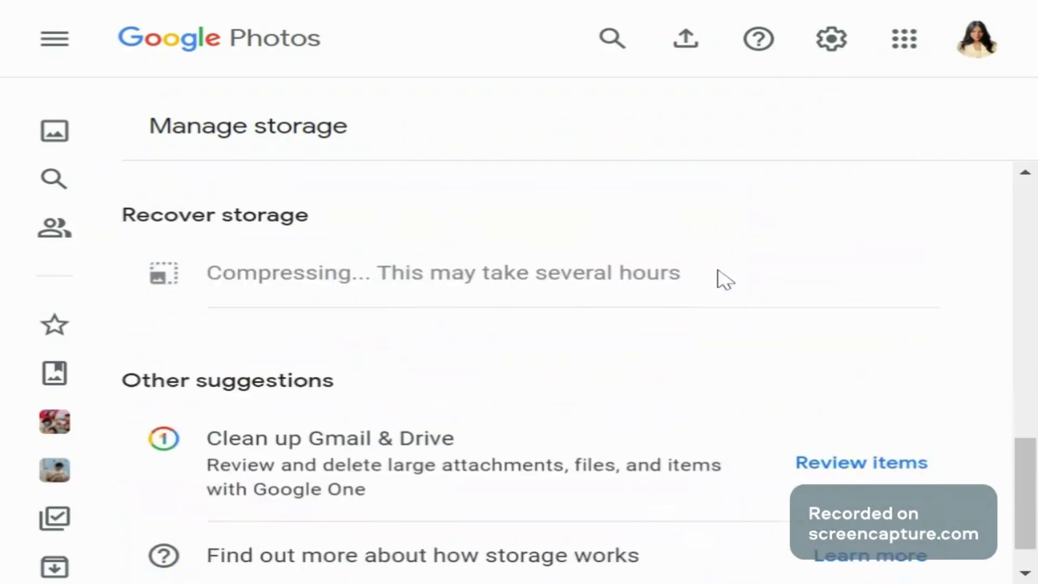
pyautogui.moveTo(719, 274); pyautogui.dragTo(205, 273)
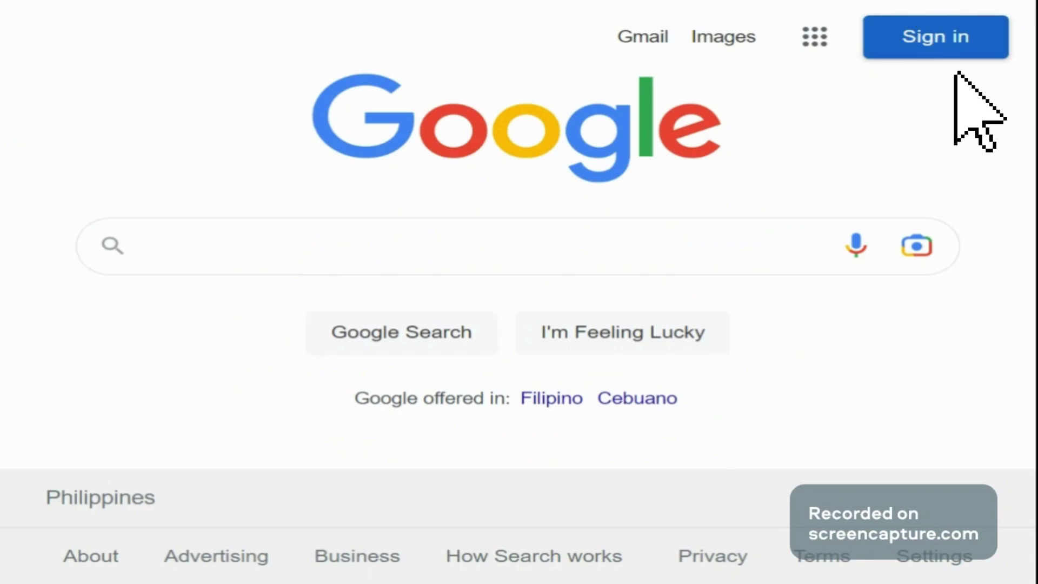
pyautogui.click(930, 40)
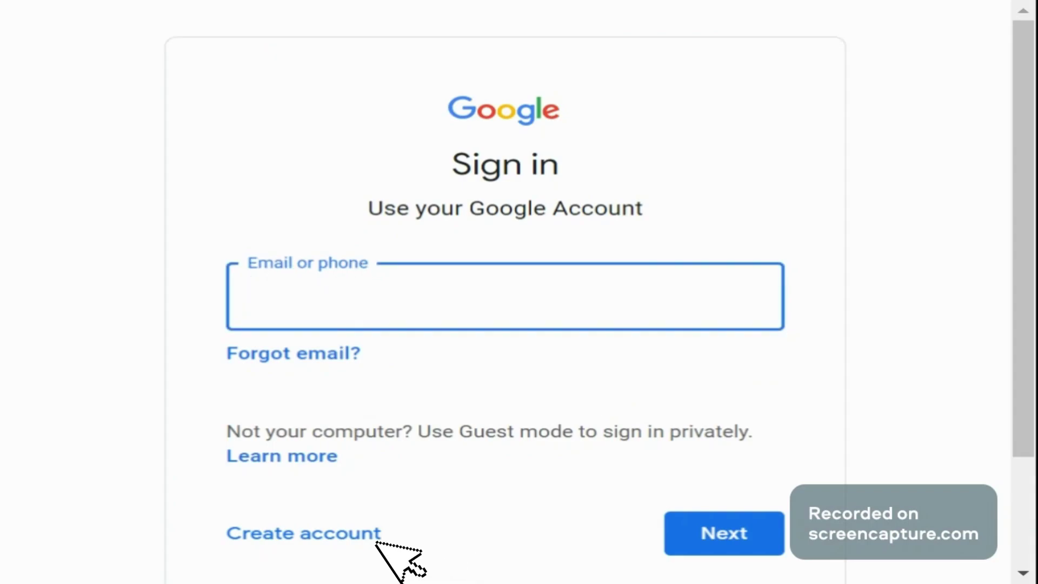
# Step: Start a new Google account and edit the taken username until an available one is accepted
pyautogui.click(304, 533)
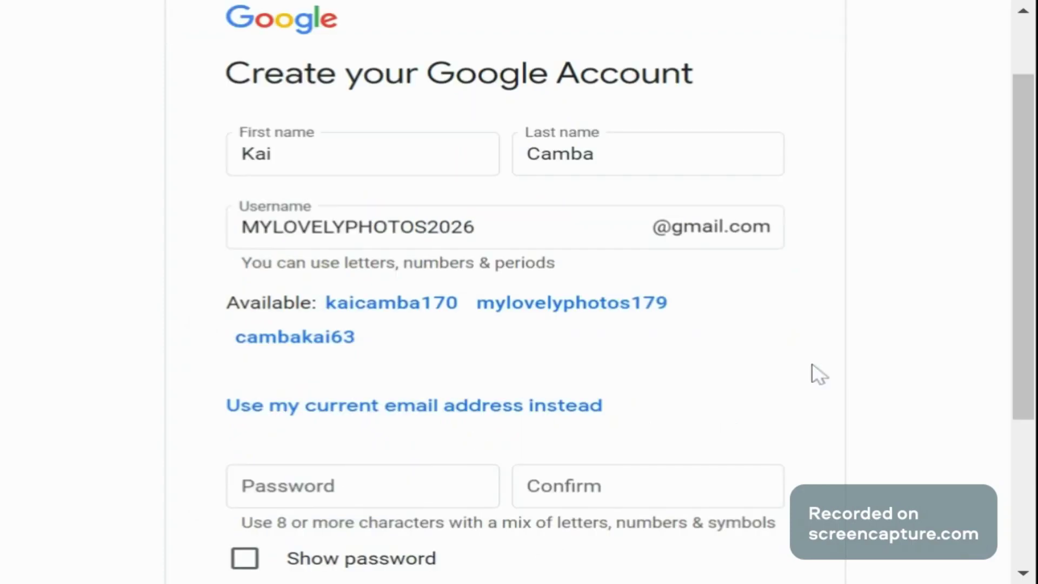
pyautogui.press('Return')
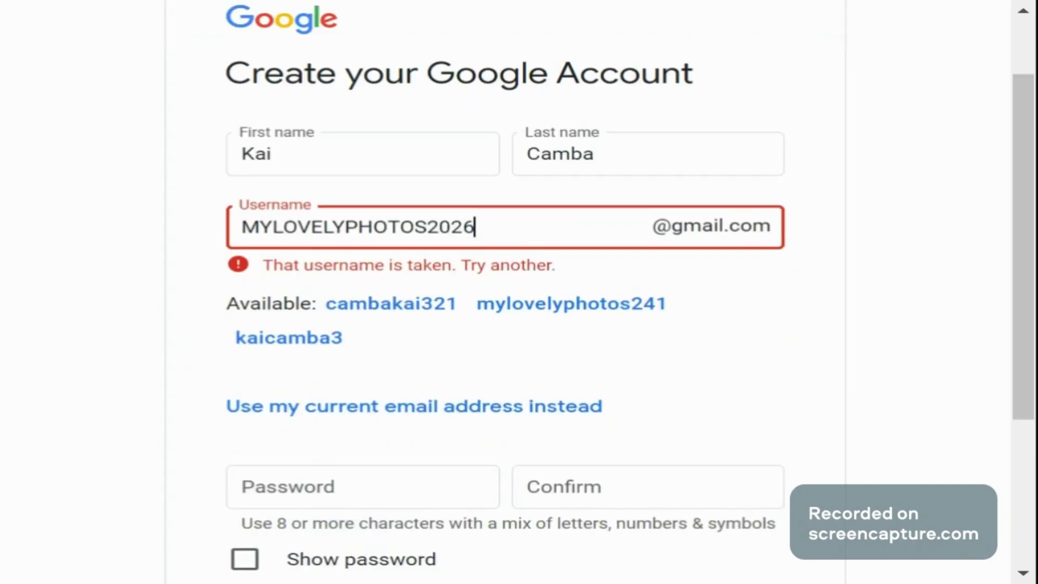
pyautogui.press('BackSpace')
pyautogui.click(427, 226)
pyautogui.write('05')
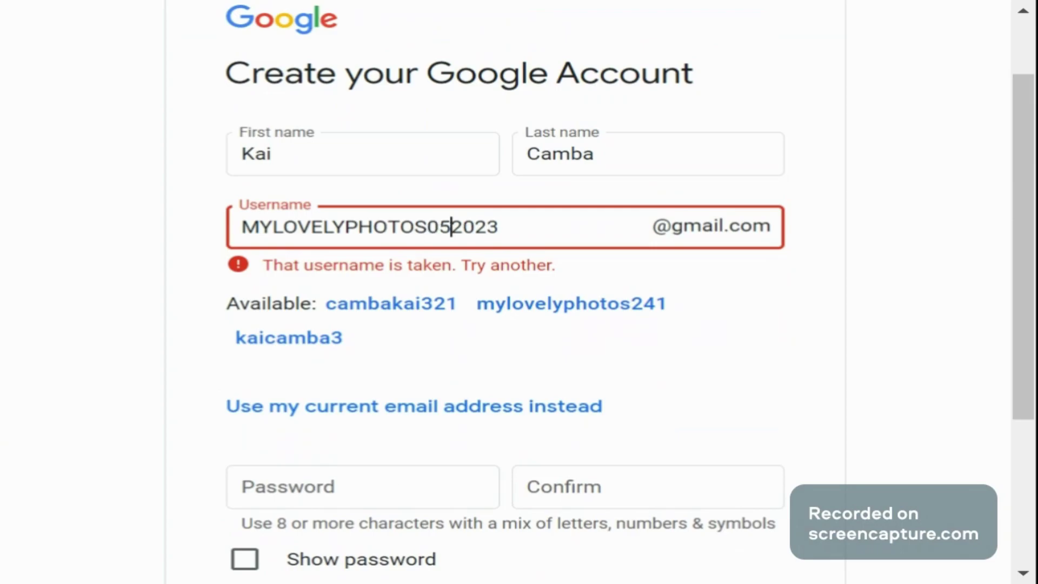
pyautogui.click(762, 320)
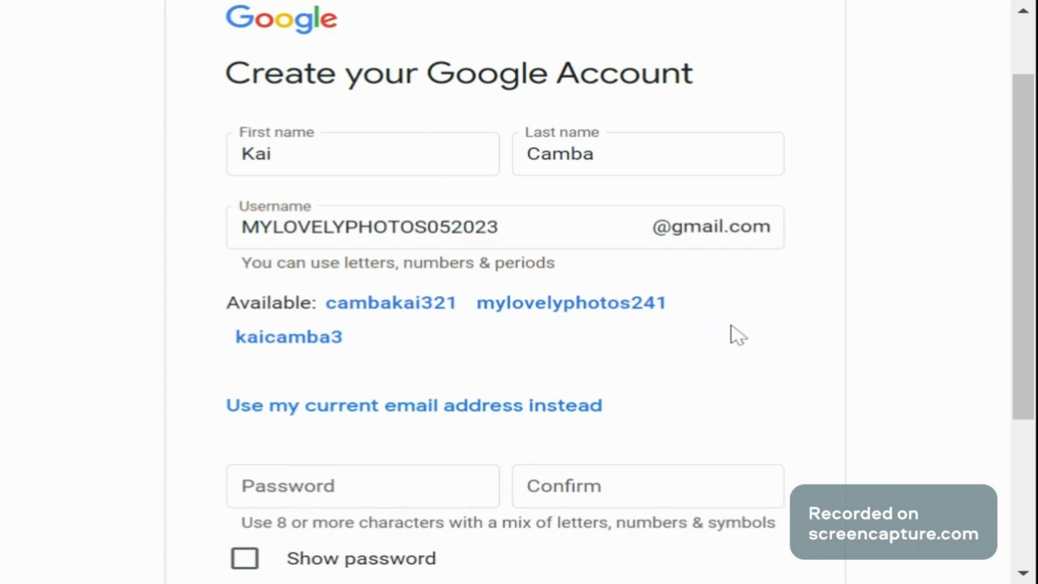
# Step: Enter and confirm a longer password and submit the account details to reach phone verification
pyautogui.press('Tab')
pyautogui.write('••')
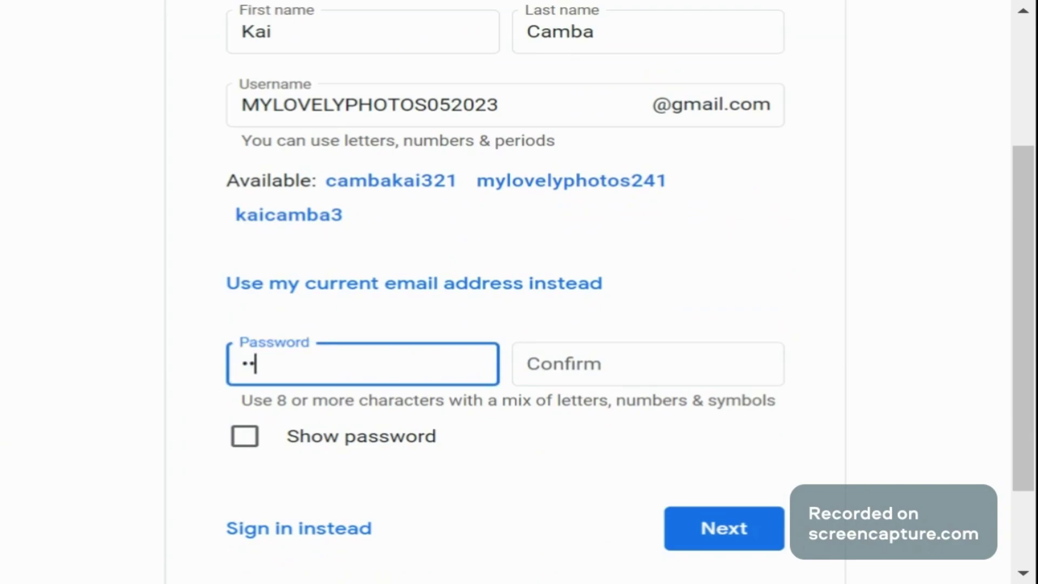
pyautogui.write('••')
pyautogui.press('Tab')
pyautogui.write('••')
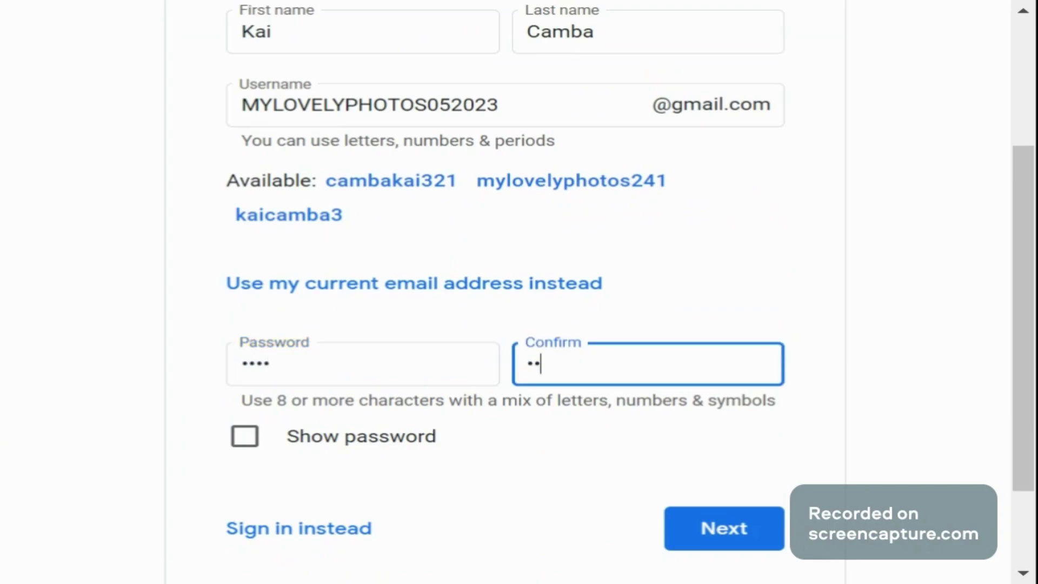
pyautogui.write('••')
pyautogui.click(709, 520)
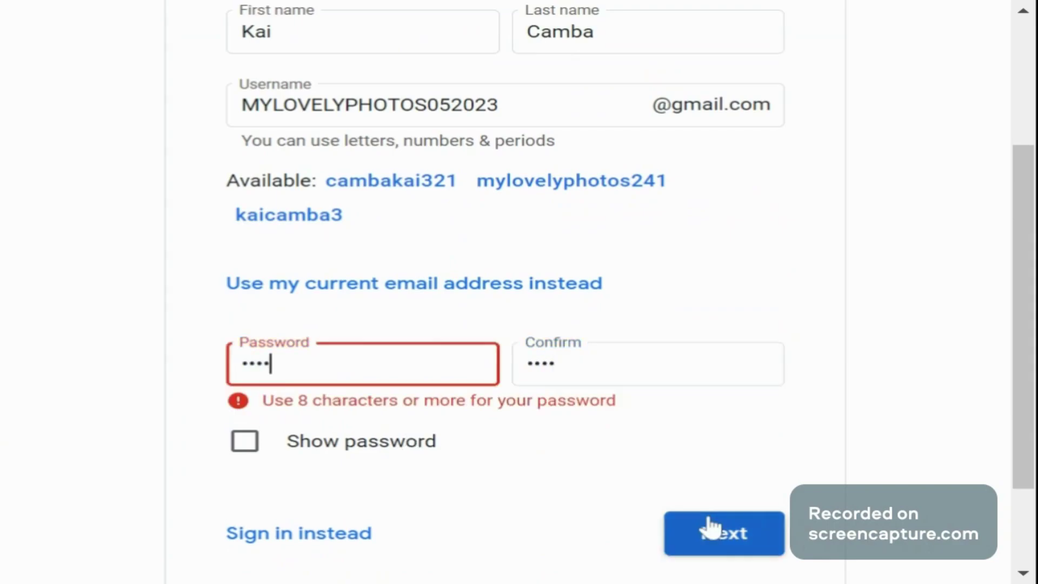
pyautogui.write('••••')
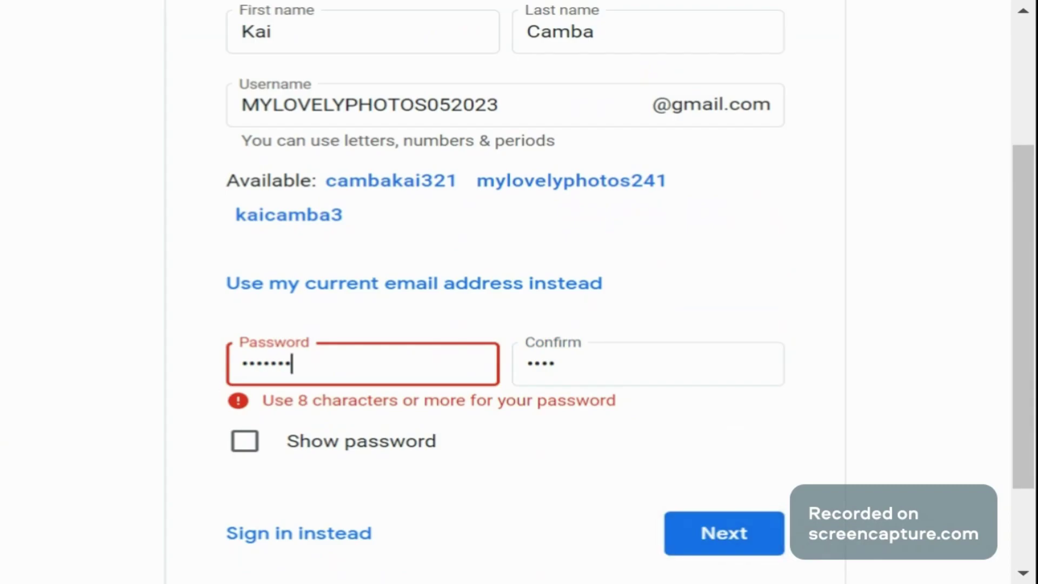
pyautogui.press('Tab')
pyautogui.write('••••••••')
pyautogui.click(731, 532)
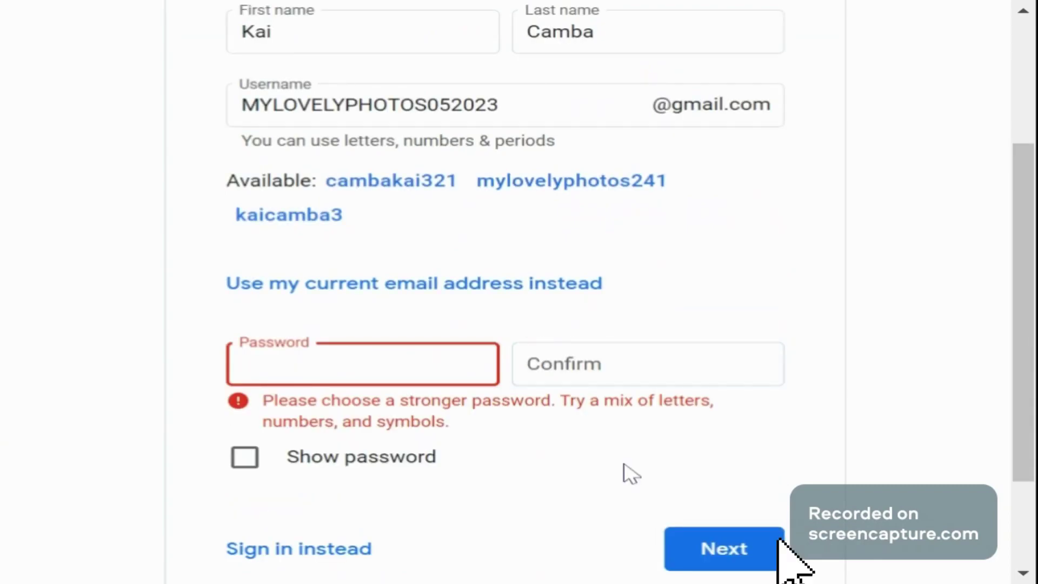
pyautogui.click(757, 520)
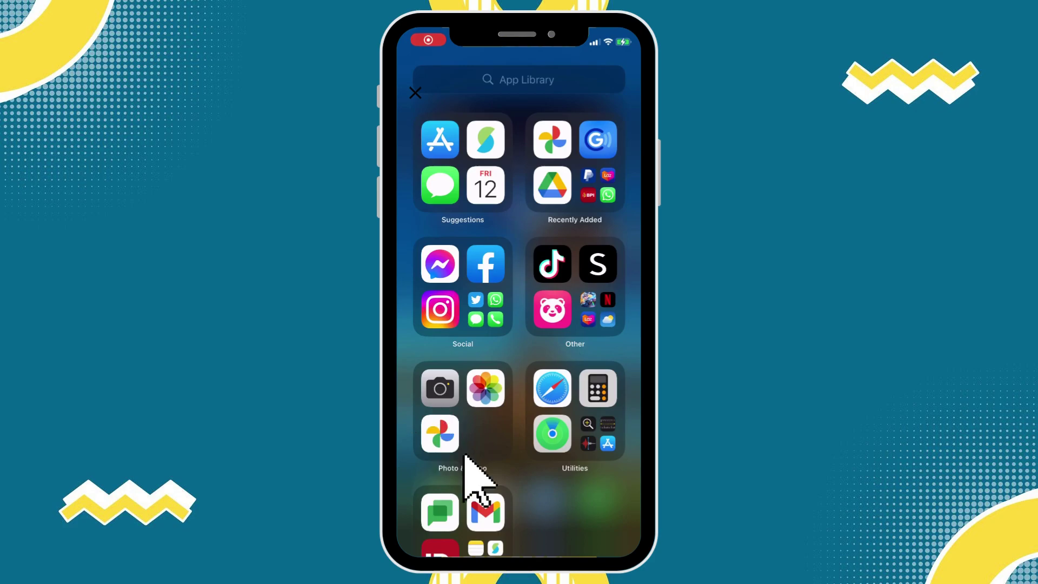
# Step: In Google Photos on the phone, add another account and enter the new account's username
pyautogui.click(438, 430)
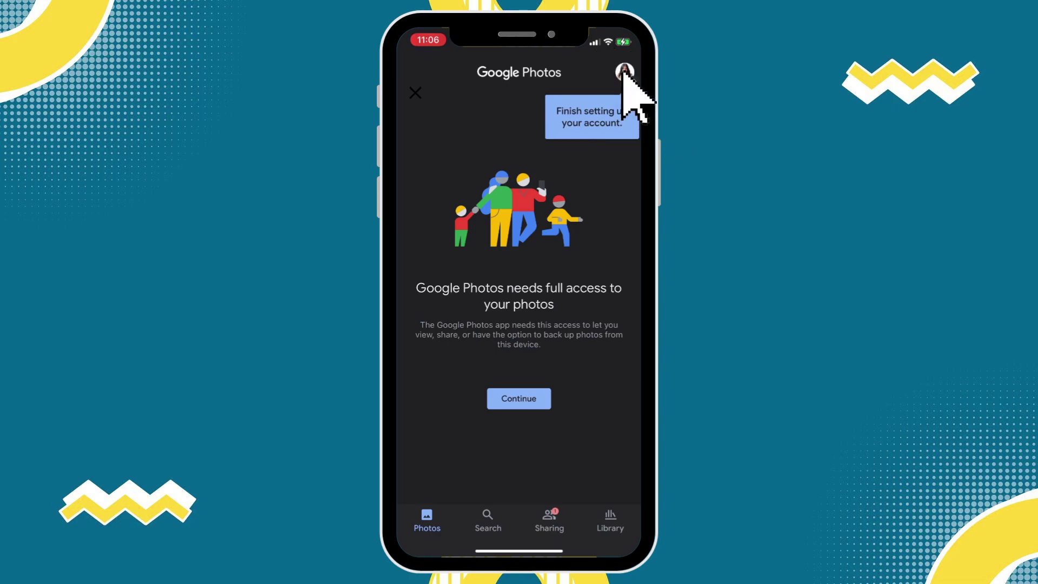
pyautogui.click(621, 70)
pyautogui.click(622, 70)
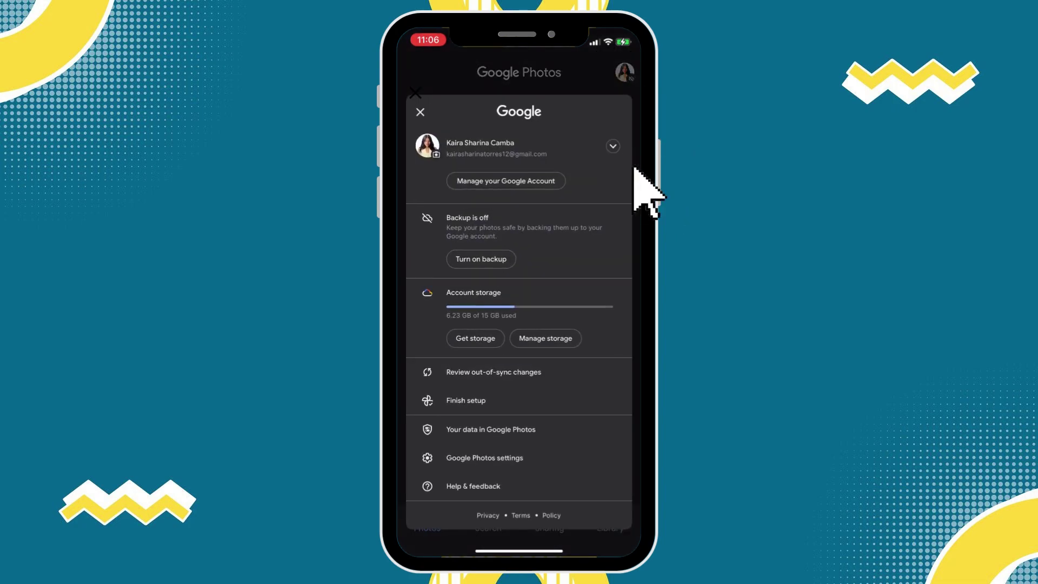
pyautogui.click(610, 144)
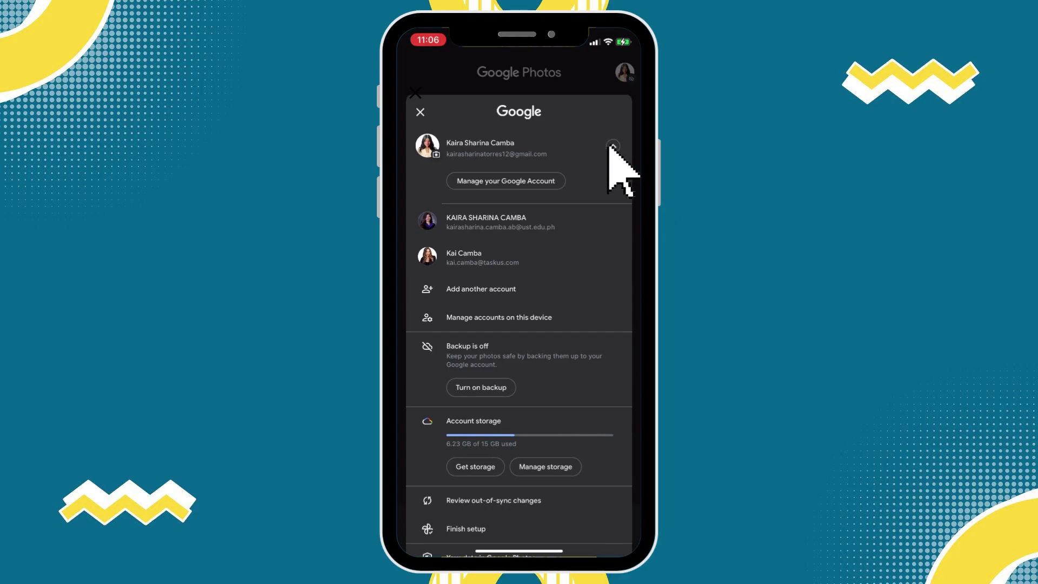
pyautogui.click(608, 145)
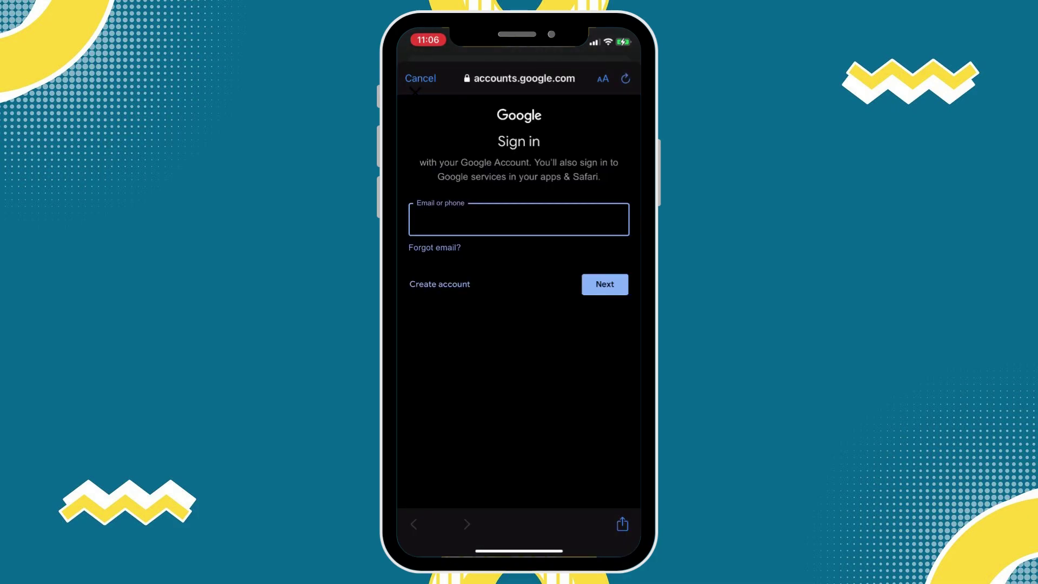
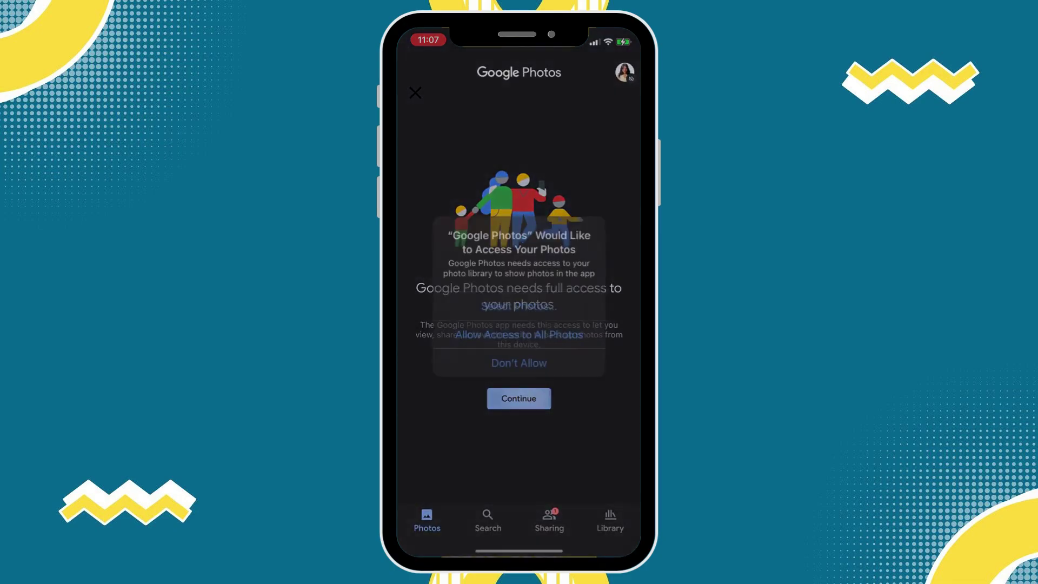
# Step: Decline photo access and browse the Sharing, Photos and Library tabs
pyautogui.click(519, 358)
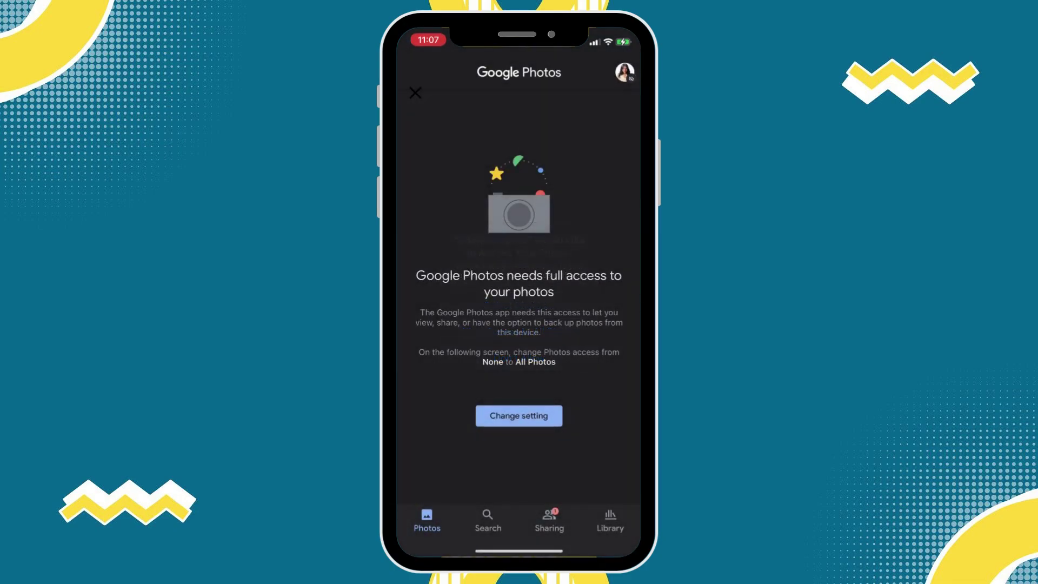
pyautogui.click(549, 519)
pyautogui.click(427, 519)
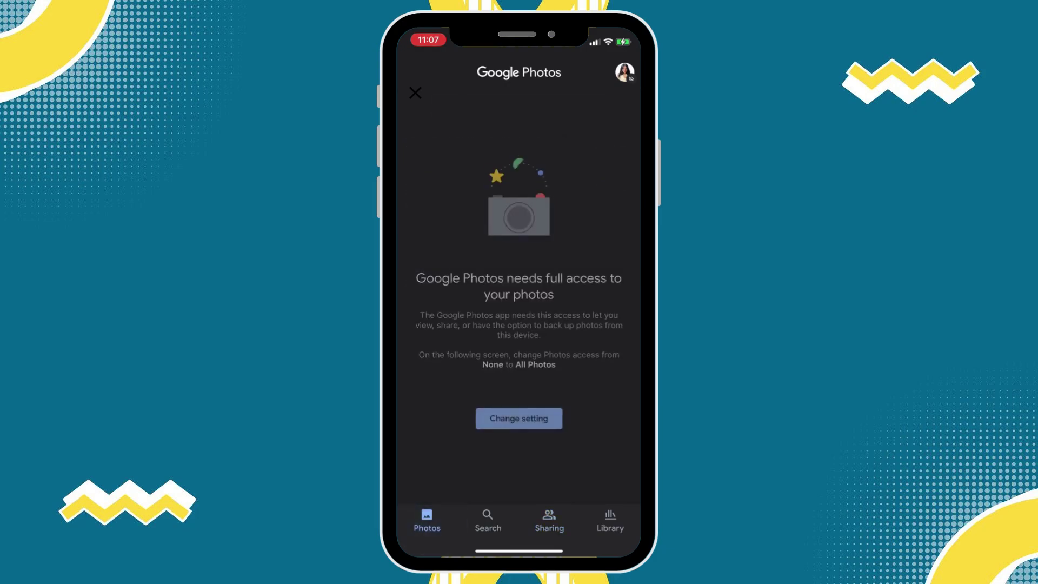
pyautogui.click(610, 519)
# Step: Start Back up from the account panel, close Backup settings unconfirmed, and reopen the account panel
pyautogui.click(625, 72)
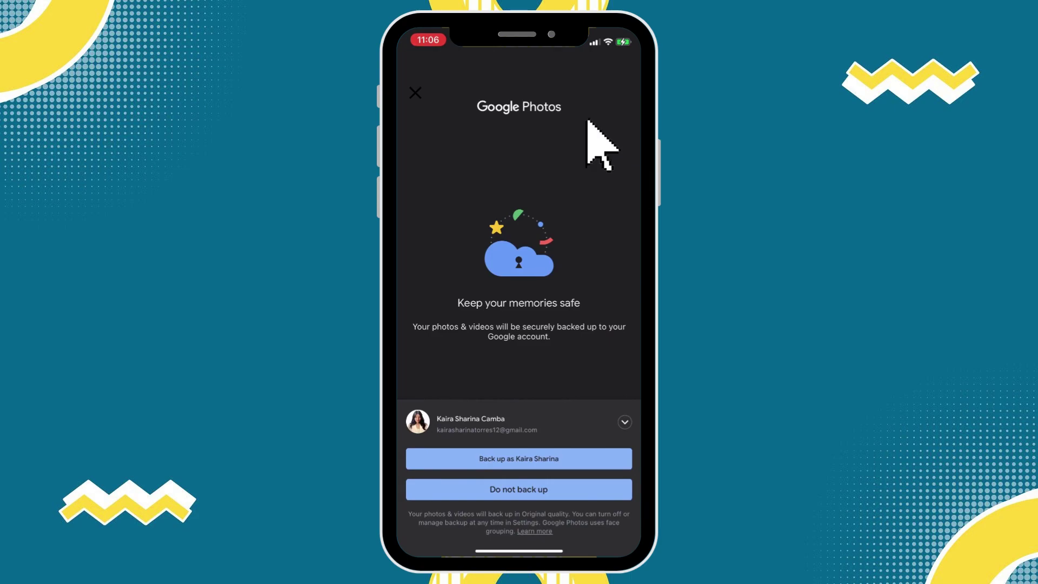
pyautogui.click(558, 453)
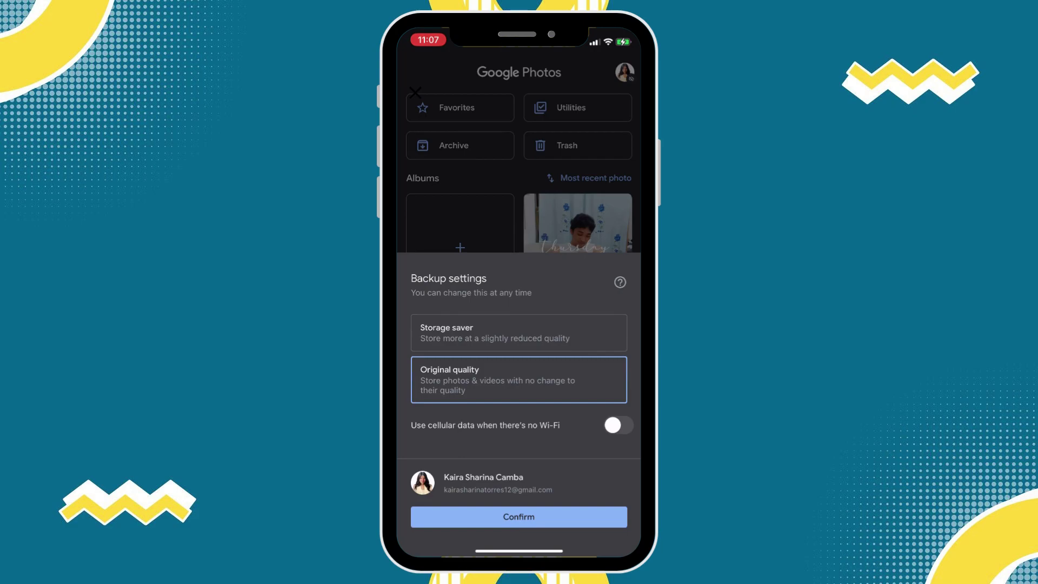
pyautogui.click(415, 92)
pyautogui.click(624, 72)
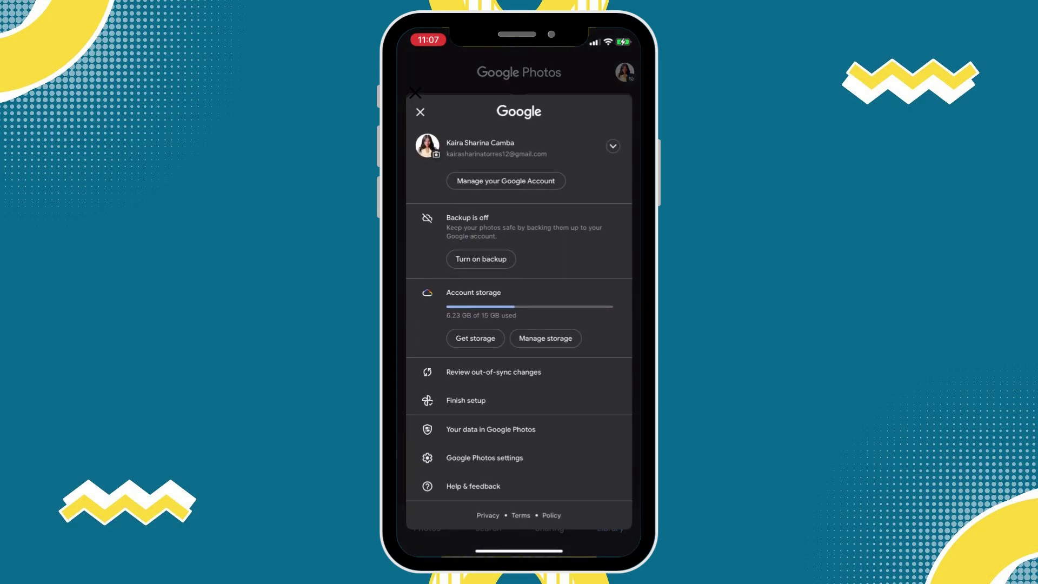
# Step: Open Google Photos settings and look through the settings list for Backup
pyautogui.scroll(-3, 415, 92)
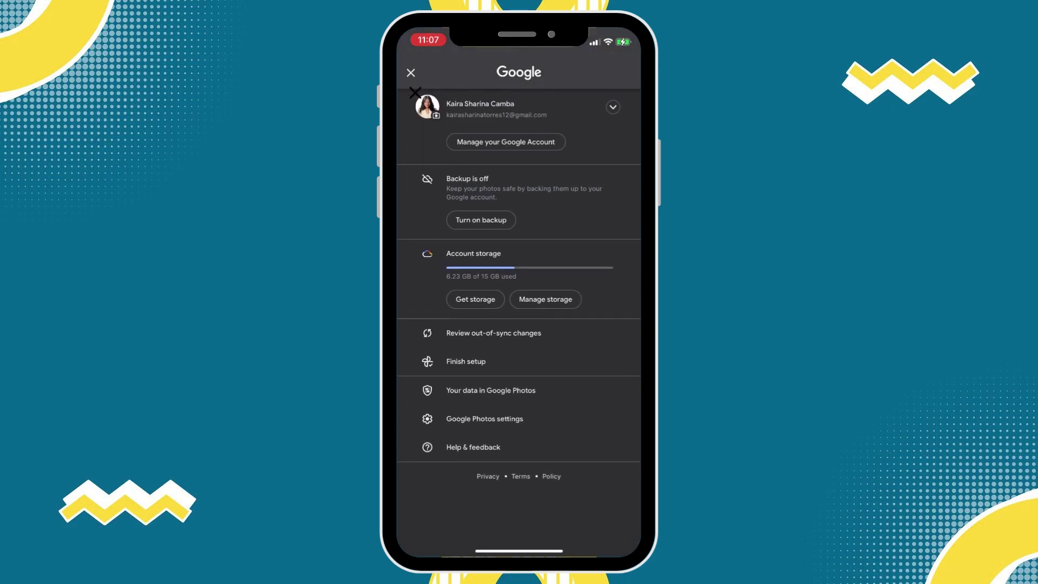
pyautogui.click(484, 419)
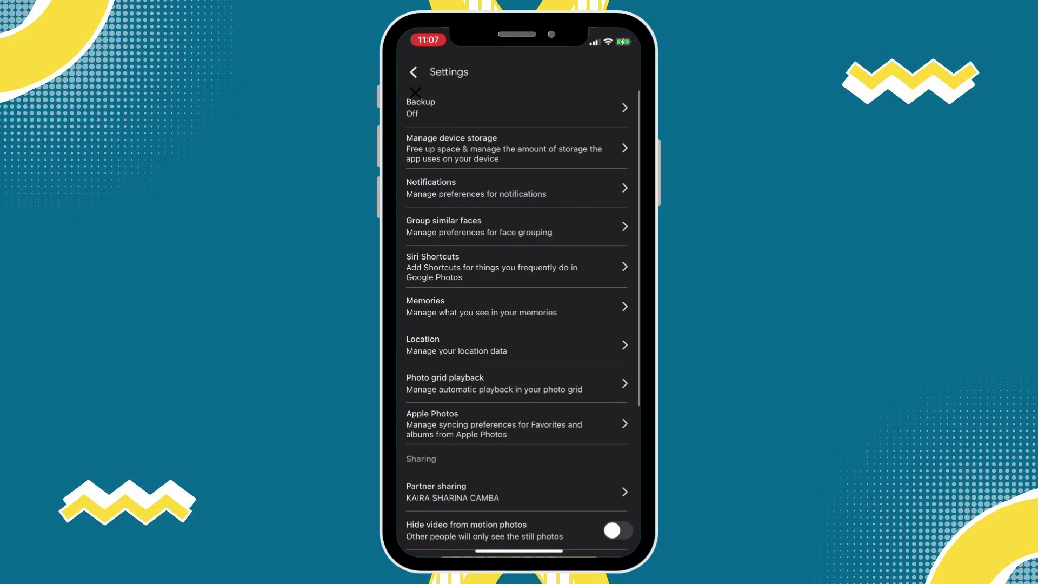
pyautogui.click(415, 96)
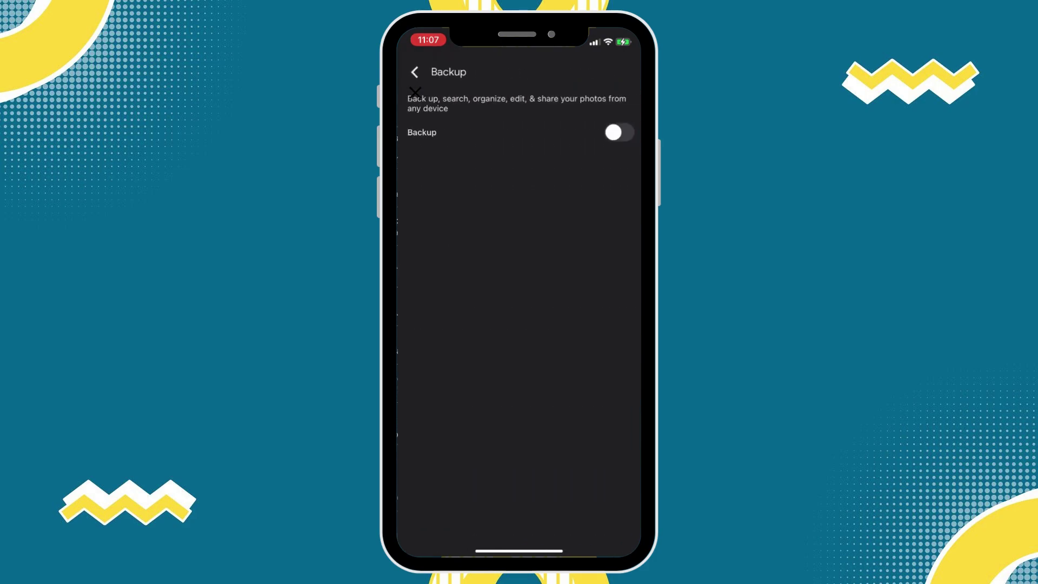
pyautogui.click(414, 72)
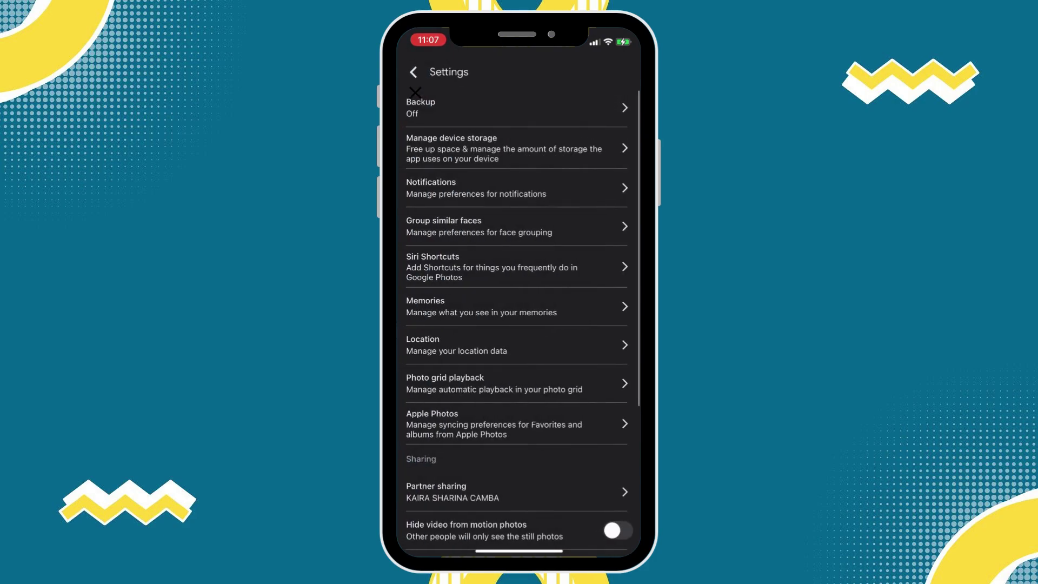
pyautogui.scroll(-5, 415, 93)
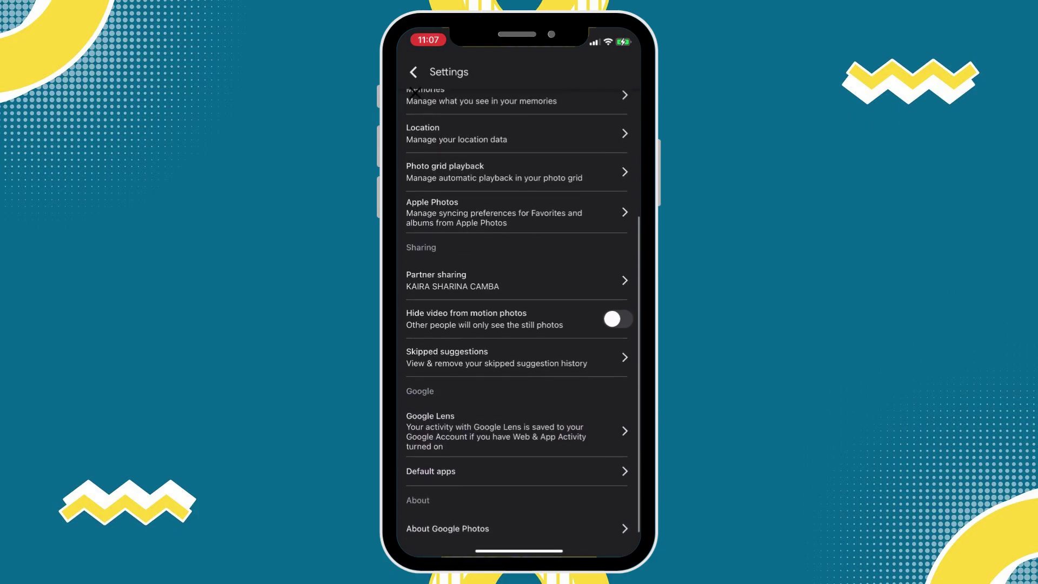
pyautogui.scroll(4, 415, 93)
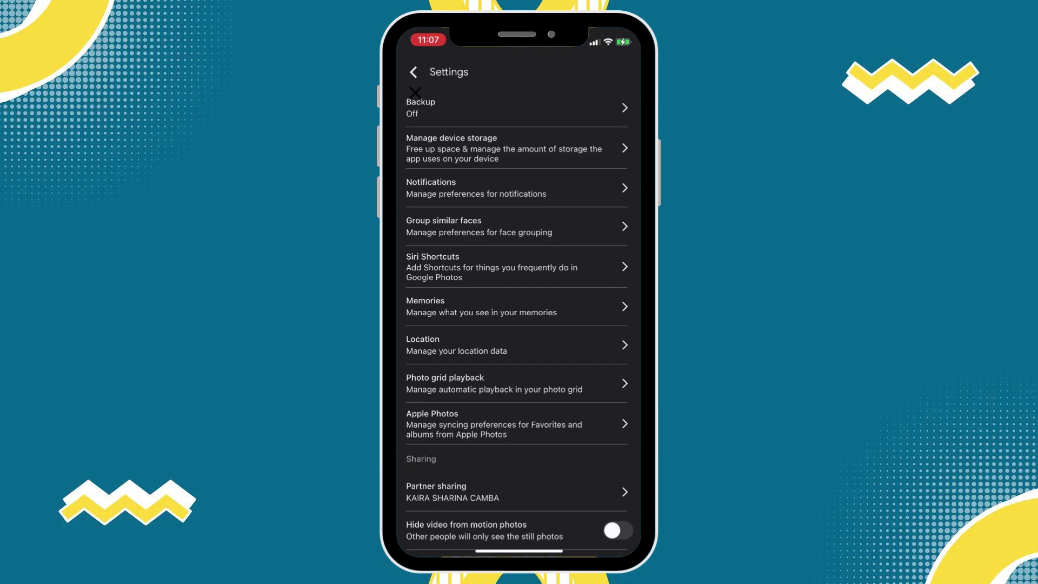
# Step: Turn Backup on and change the backup quality from Original quality to Storage saver
pyautogui.click(446, 105)
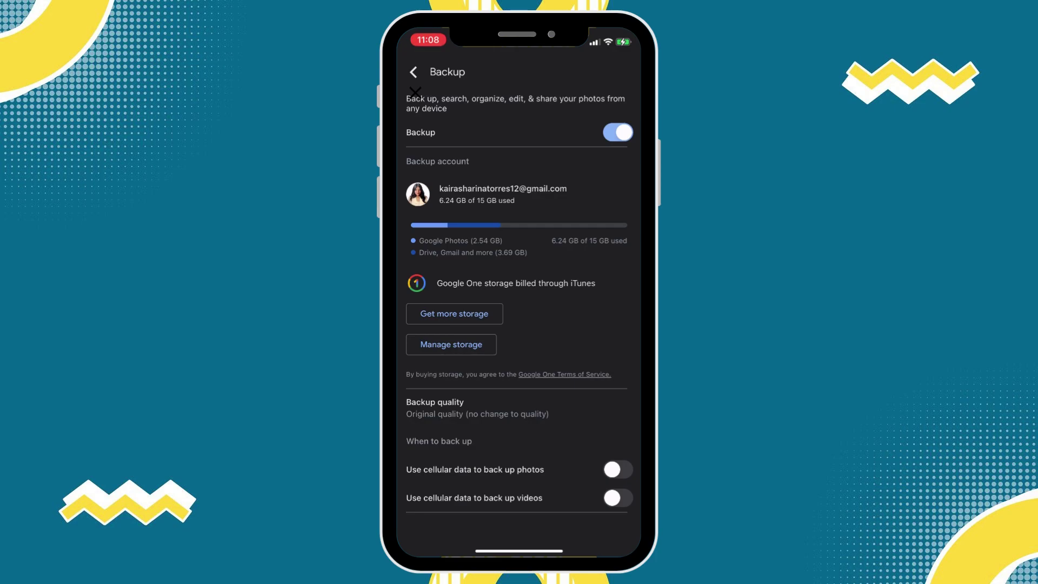
pyautogui.click(477, 407)
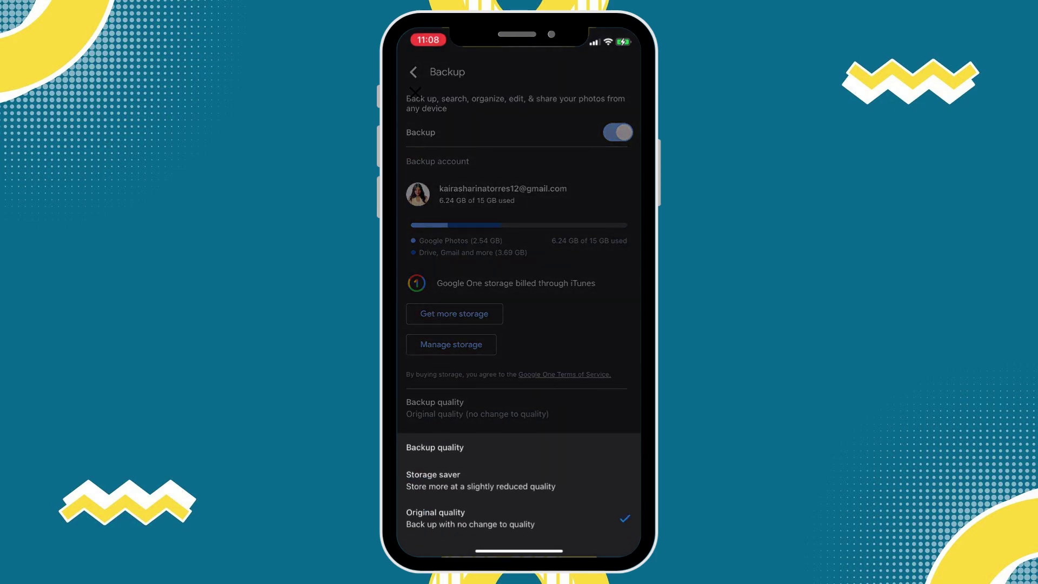
pyautogui.click(559, 476)
pyautogui.click(579, 491)
pyautogui.click(574, 488)
pyautogui.click(579, 493)
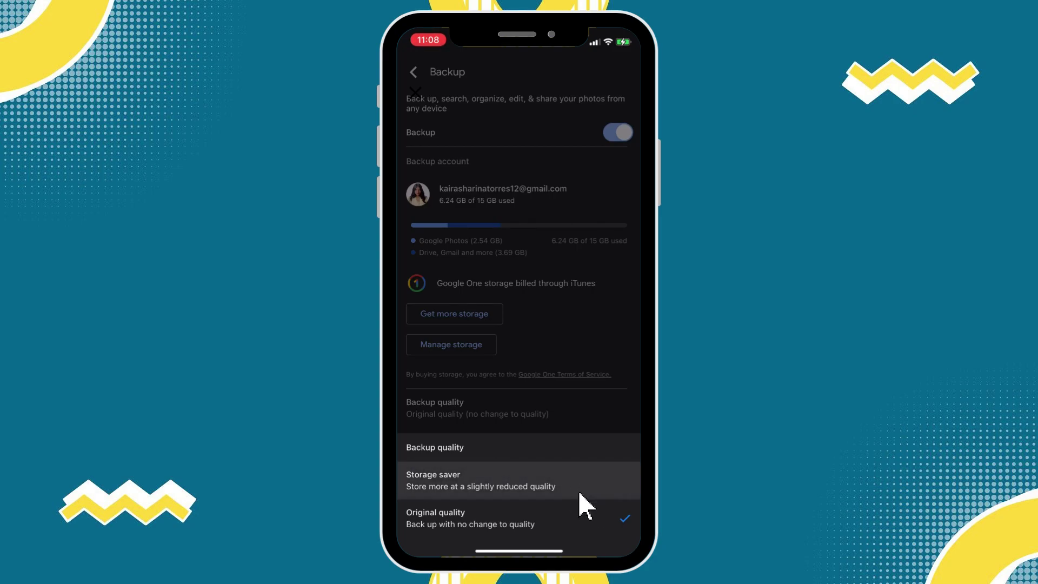
pyautogui.click(574, 493)
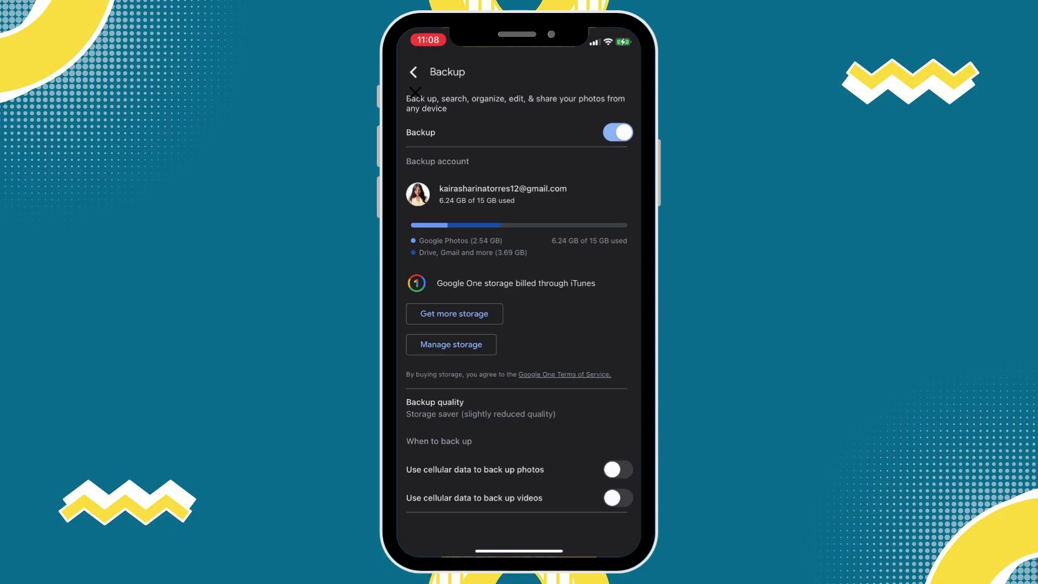
# Step: Leave the backup page for the photo library and show the account panel
pyautogui.click(414, 72)
pyautogui.click(410, 72)
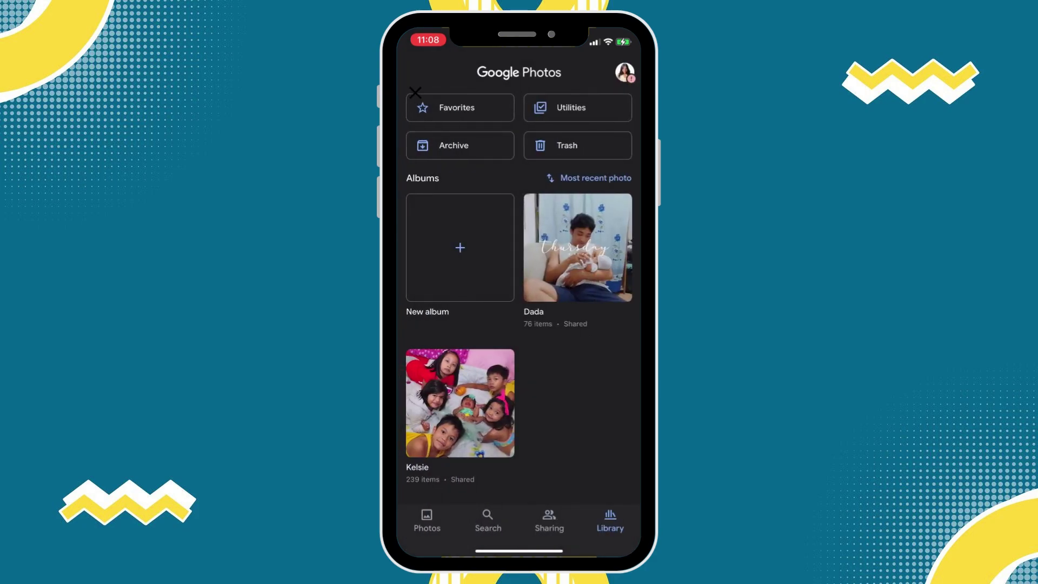
pyautogui.click(624, 72)
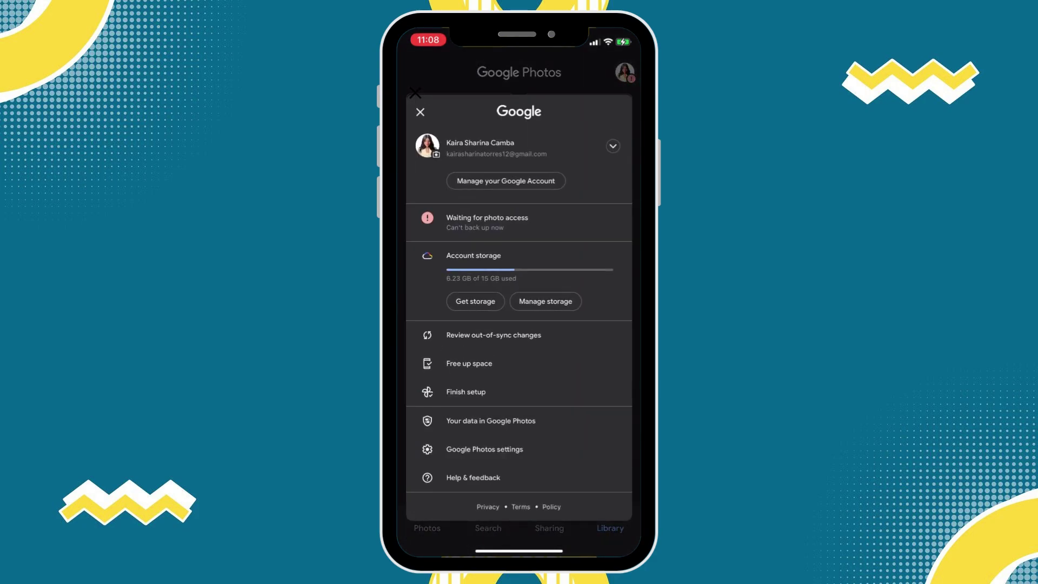
# Step: Open Google Photos settings and start the partner sharing setup in the Sharing section
pyautogui.click(484, 449)
pyautogui.scroll(-2, 516, 325)
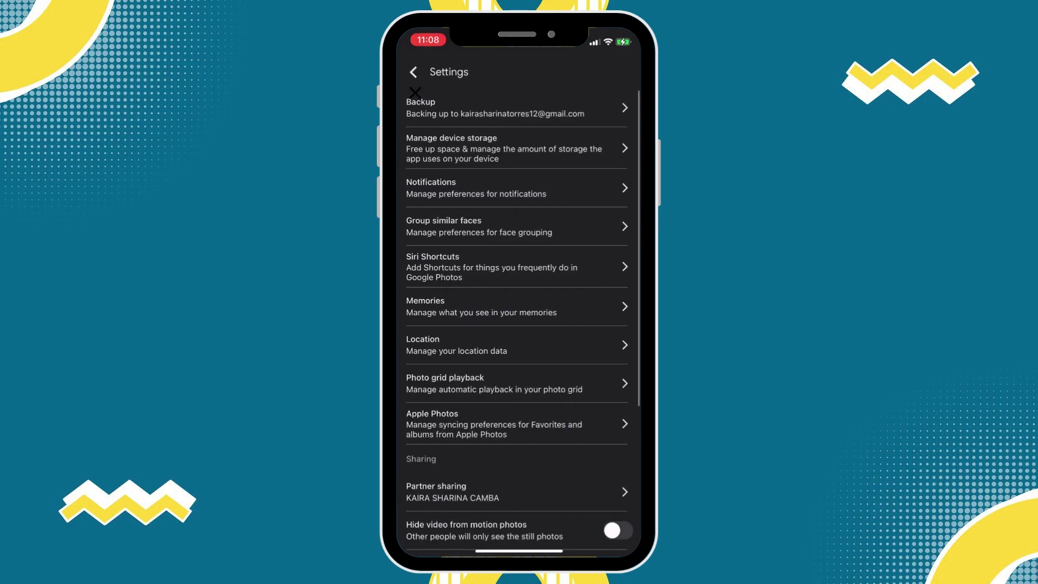
pyautogui.scroll(-5, 415, 92)
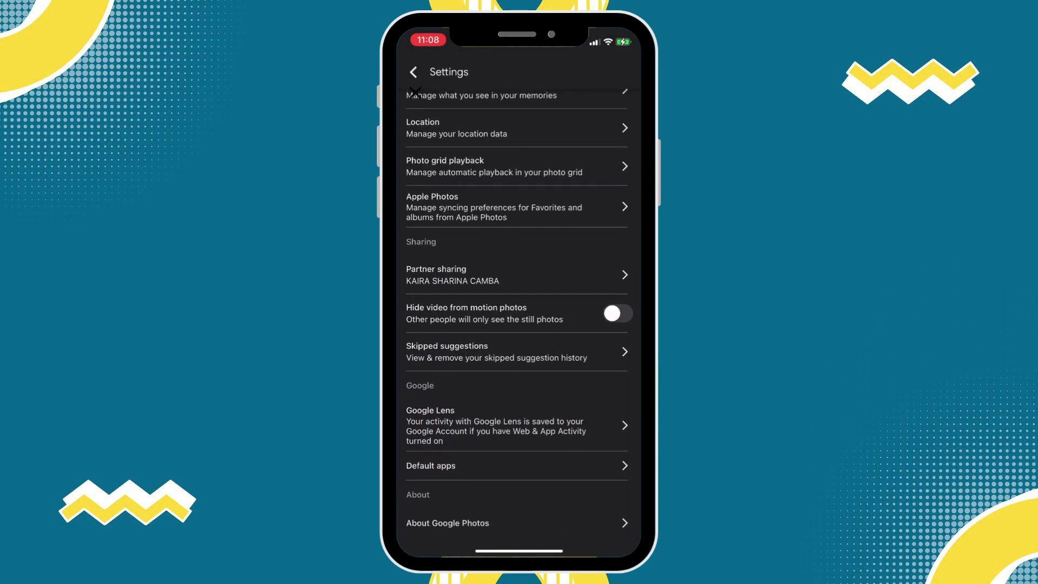
pyautogui.click(451, 274)
# Step: Invite the personal university account as partner, sharing all photos from all time
pyautogui.click(480, 273)
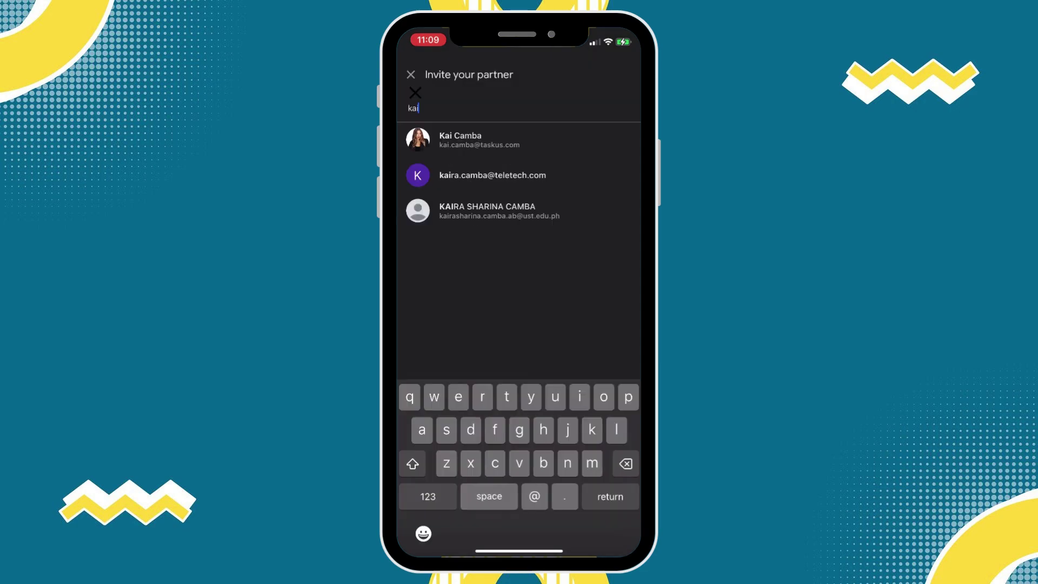
pyautogui.click(487, 210)
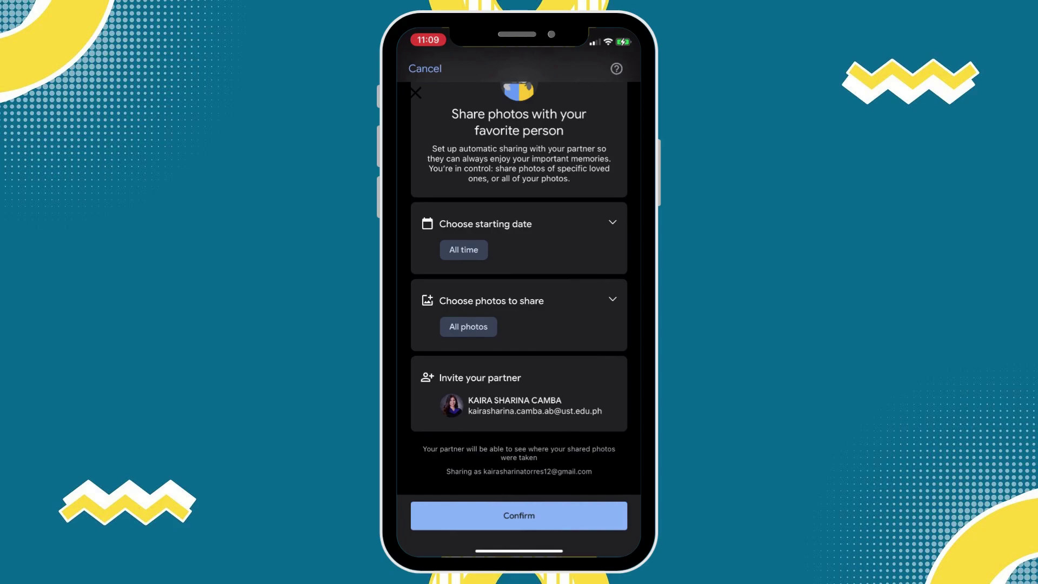
pyautogui.click(519, 515)
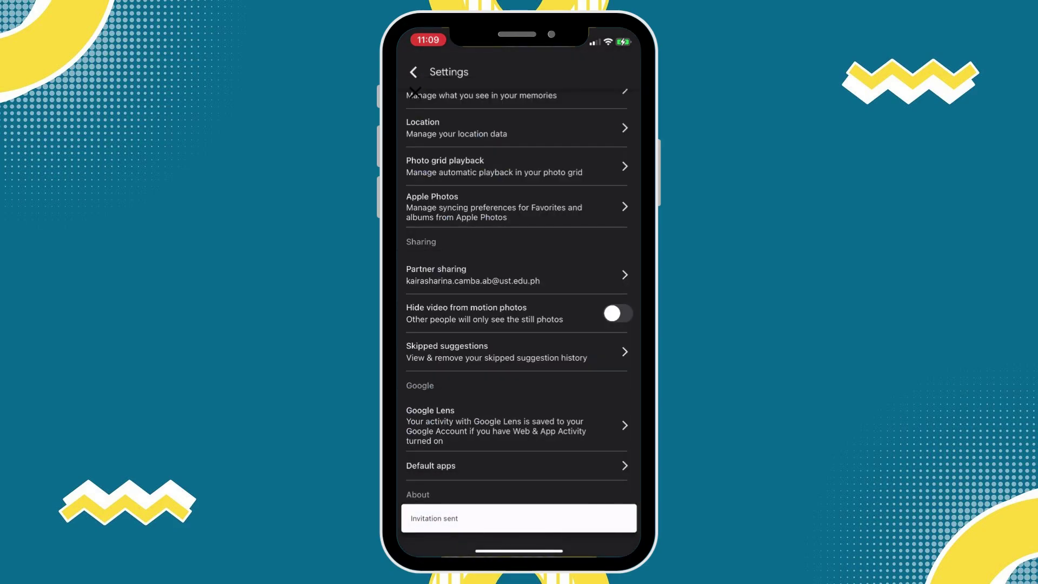
# Step: Scroll the Google Photos Settings list back to the top
pyautogui.scroll(5, 519, 325)
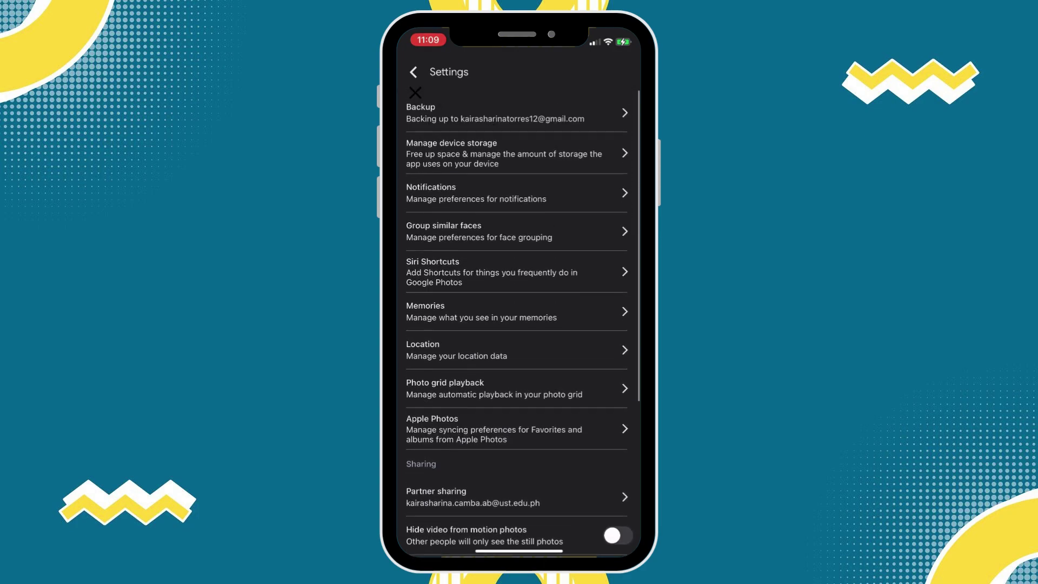